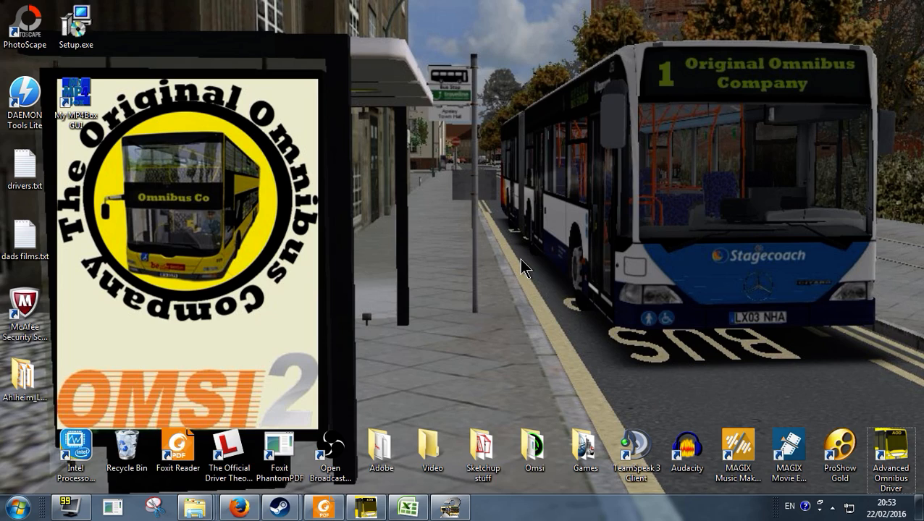
- Switch to OMSI 2 and examine the AI double-deckers serving the Old Assembly Rooms and Pilgrim St stops
{"action": "left_click", "coordinate": [454, 507]}
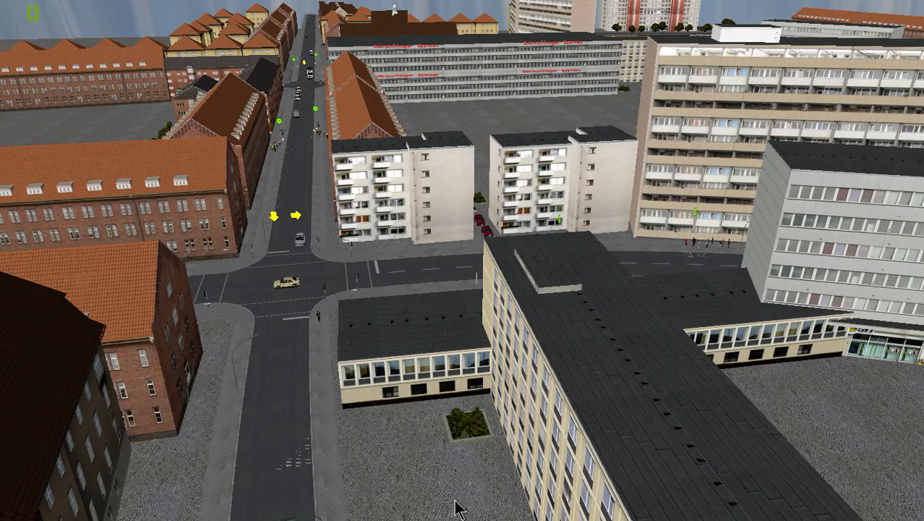
{"action": "left_click_drag", "start_coordinate": [353, 312], "coordinate": [496, 328]}
{"action": "left_click_drag", "start_coordinate": [719, 107], "coordinate": [628, 177]}
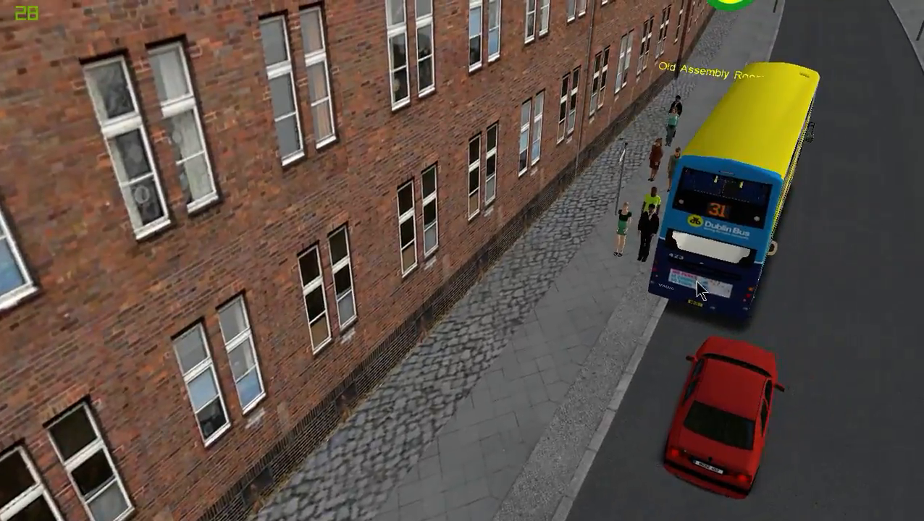
{"action": "left_click_drag", "start_coordinate": [697, 282], "coordinate": [576, 239]}
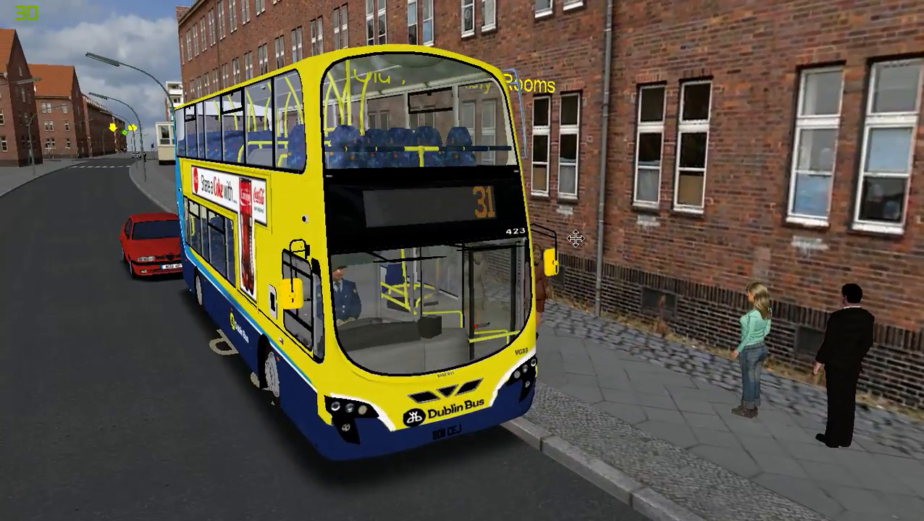
{"action": "scroll", "coordinate": [574, 238], "scroll_direction": "up", "scroll_amount": 5}
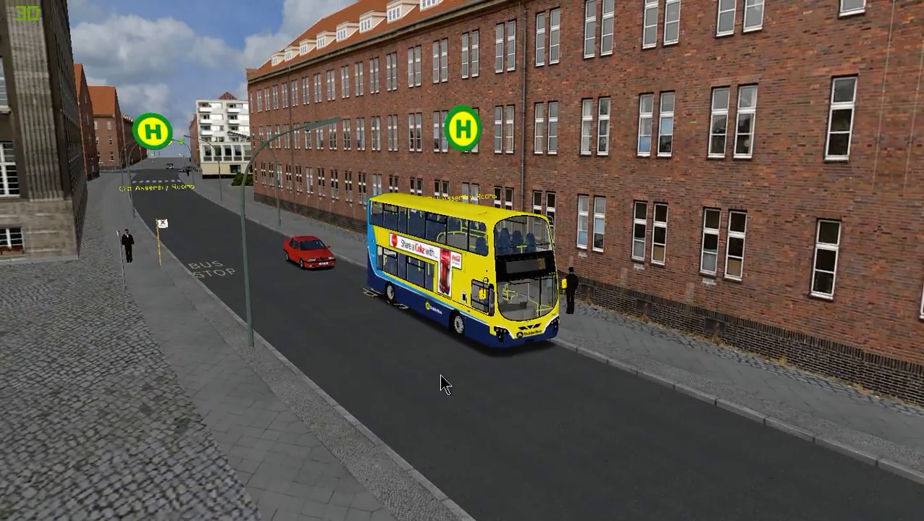
{"action": "left_click_drag", "start_coordinate": [443, 381], "coordinate": [491, 332]}
{"action": "key", "text": "F2"}
{"action": "left_click_drag", "start_coordinate": [317, 165], "coordinate": [510, 302]}
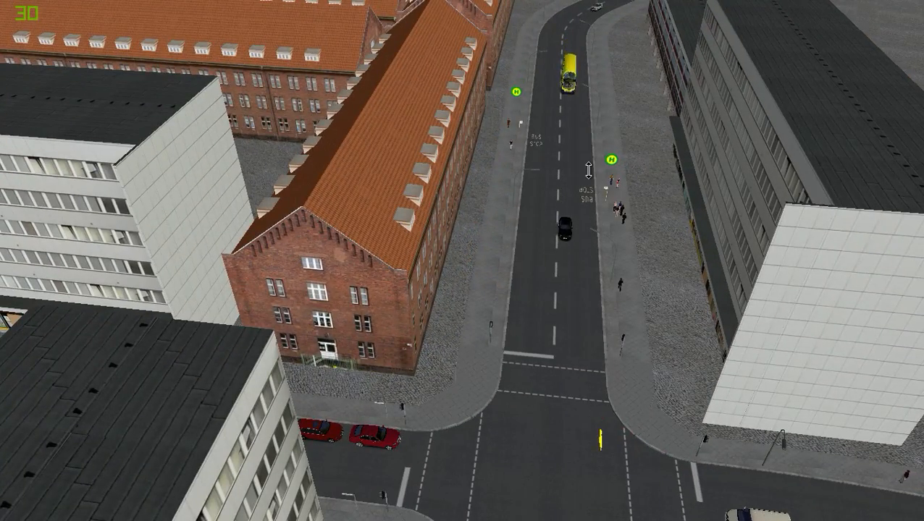
{"action": "scroll", "coordinate": [559, 154], "scroll_direction": "up", "scroll_amount": 5}
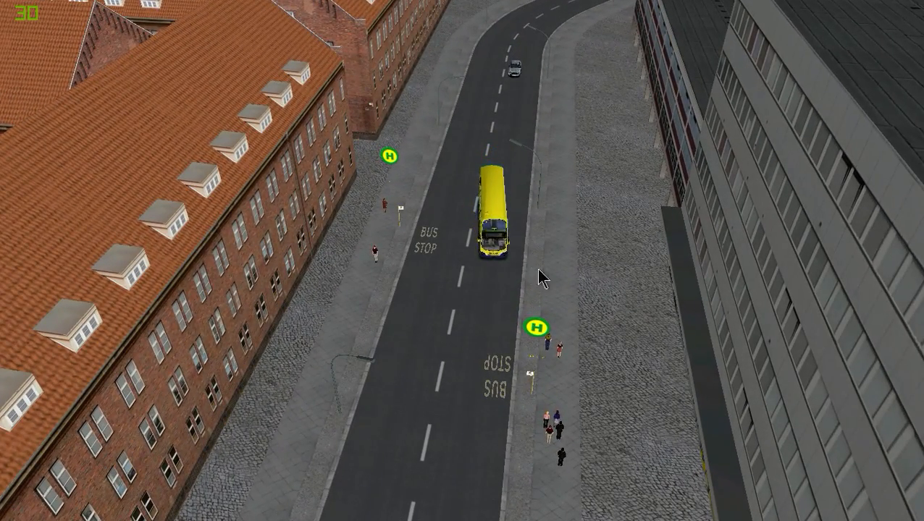
{"action": "left_click_drag", "start_coordinate": [539, 270], "coordinate": [506, 411]}
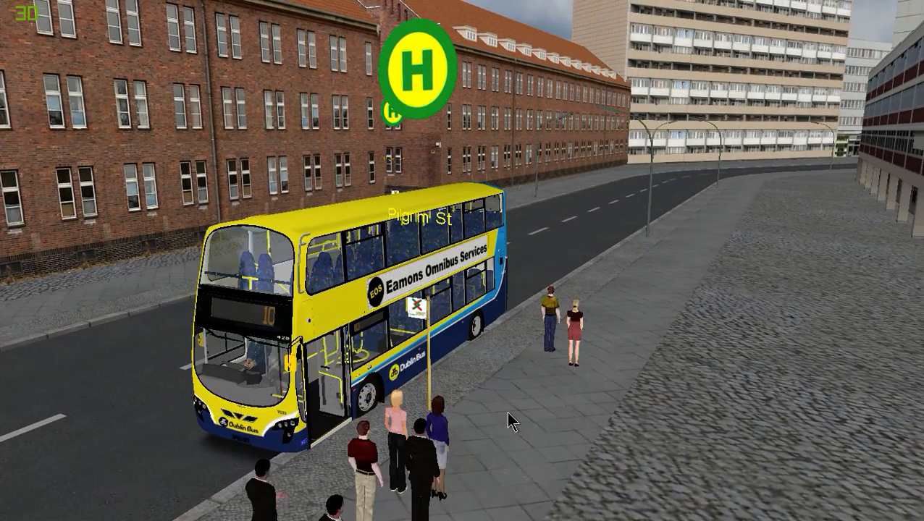
{"action": "left_click_drag", "start_coordinate": [507, 380], "coordinate": [418, 297]}
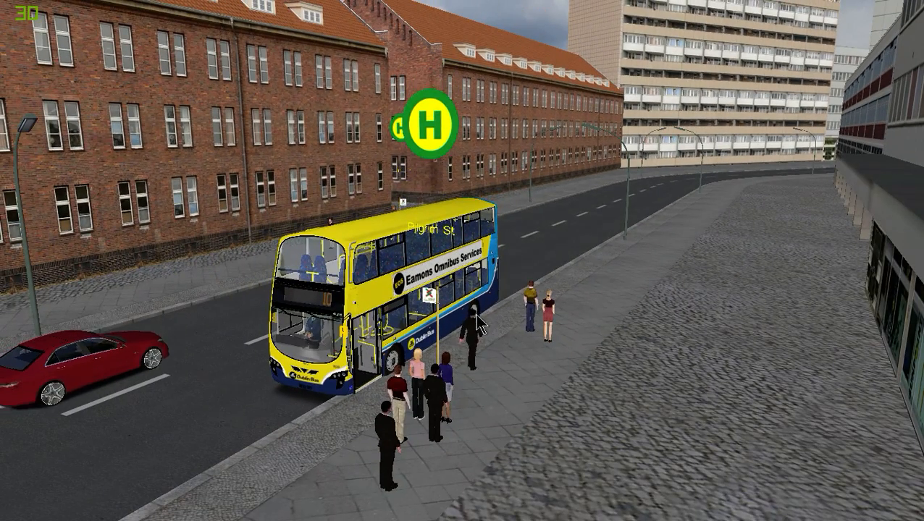
- Quit OMSI 2 and return to the desktop
{"action": "key", "text": "Escape"}
{"action": "left_click", "coordinate": [470, 368]}
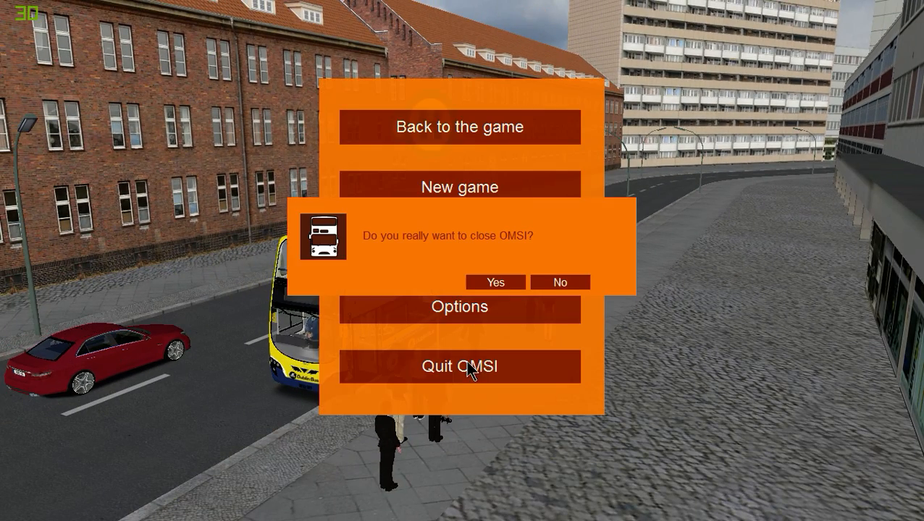
{"action": "left_click", "coordinate": [520, 289]}
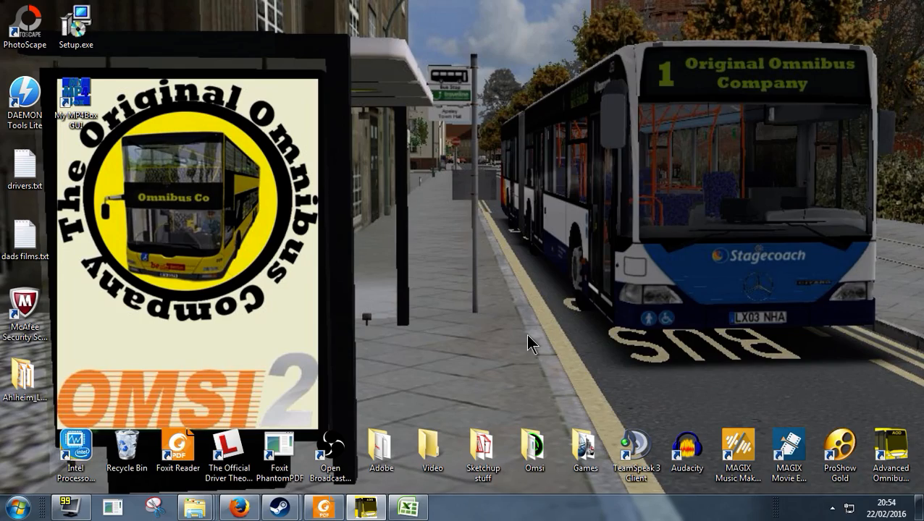
- Open ailists.cfg from the Newcastle Pro - Left Path folder inside the OMSI 2 maps folder
{"action": "left_click", "coordinate": [409, 508]}
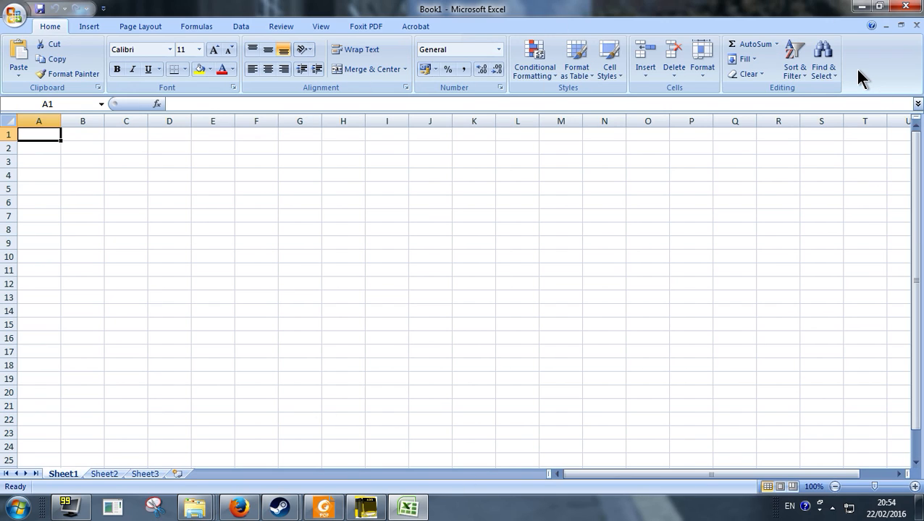
{"action": "mouse_move", "coordinate": [187, 510]}
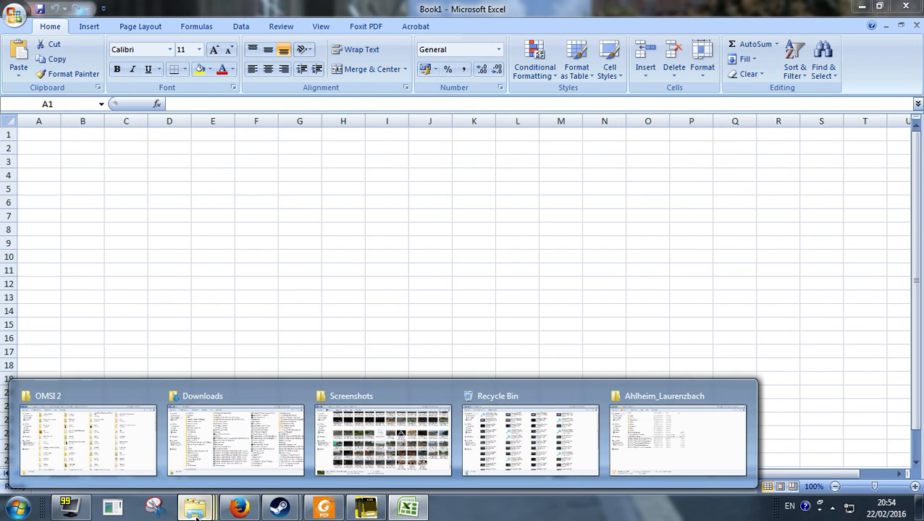
{"action": "left_click", "coordinate": [124, 460]}
{"action": "left_click", "coordinate": [316, 342]}
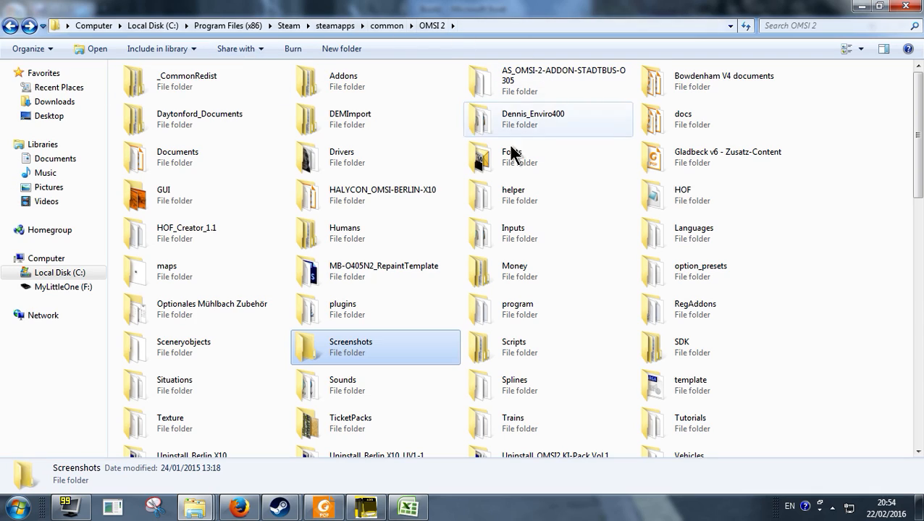
{"action": "double_click", "coordinate": [242, 263]}
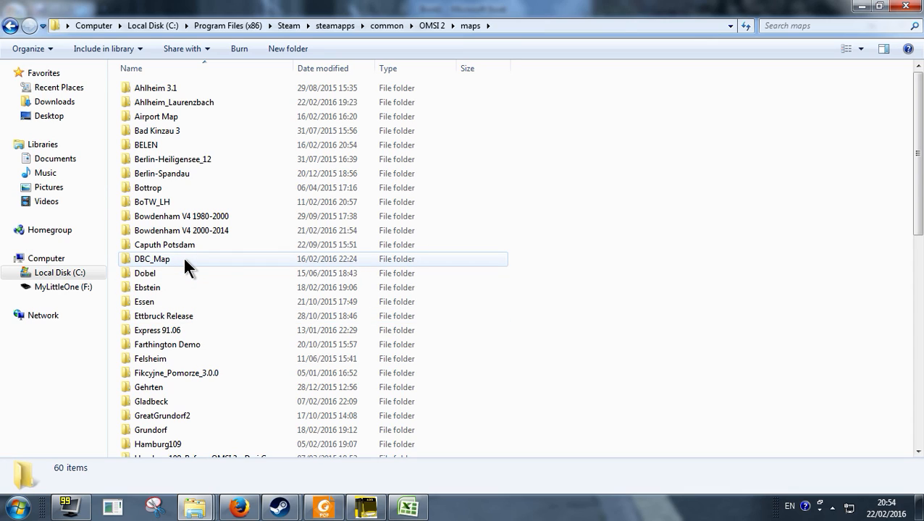
{"action": "scroll", "coordinate": [220, 315], "scroll_direction": "down", "scroll_amount": 6}
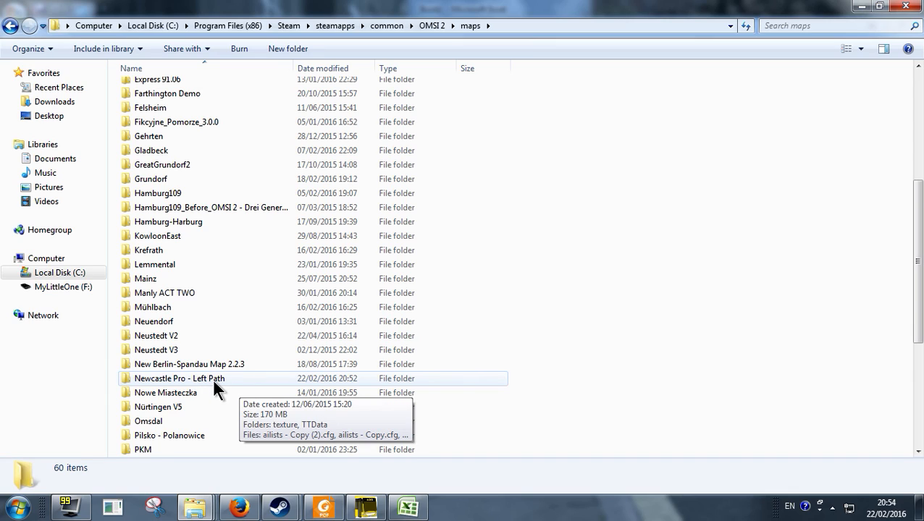
{"action": "double_click", "coordinate": [213, 380]}
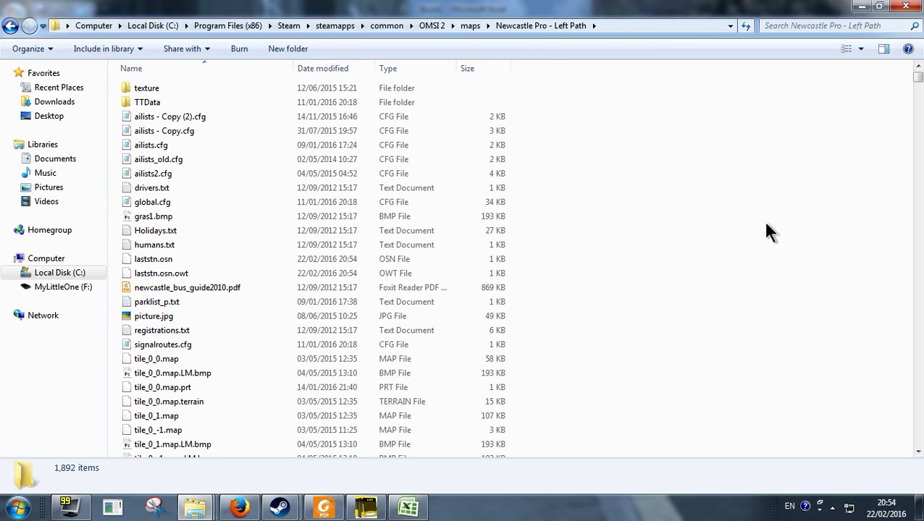
{"action": "double_click", "coordinate": [160, 147]}
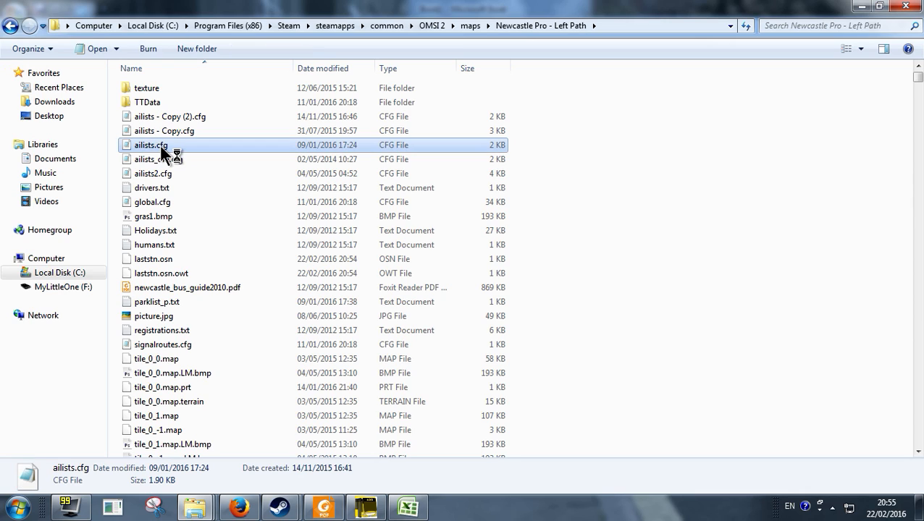
- Examine the NormalCars group, then the Stagecoach_Enviro depot's group name, Newcastle line and B9TL.bus vehicle path
{"action": "left_click", "coordinate": [659, 161]}
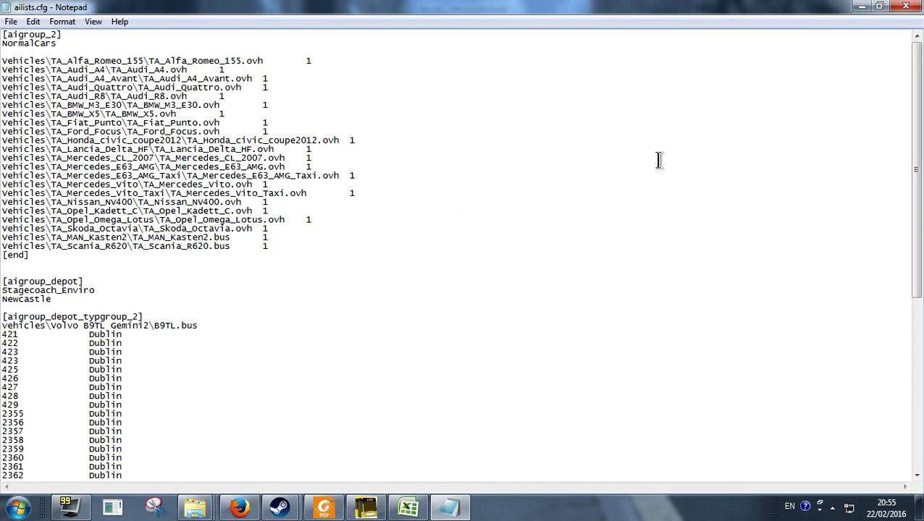
{"action": "scroll", "coordinate": [74, 427], "scroll_direction": "down", "scroll_amount": 1}
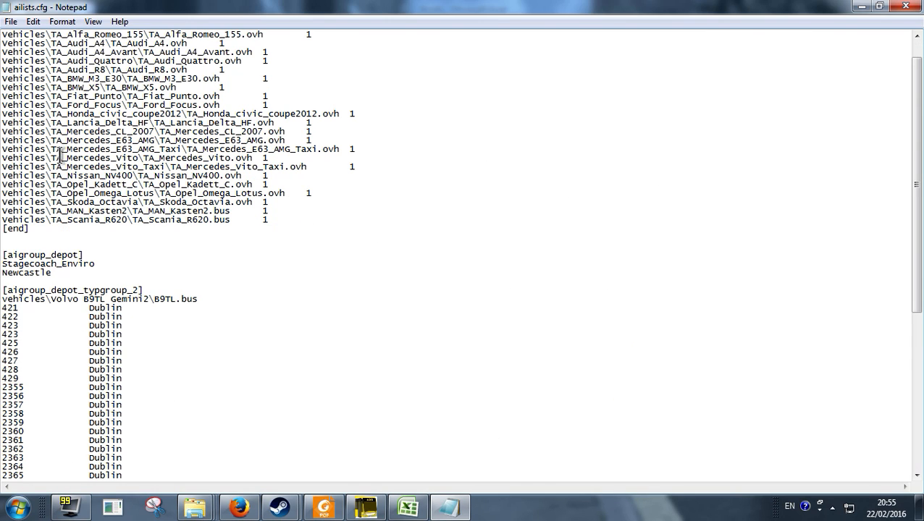
{"action": "scroll", "coordinate": [61, 360], "scroll_direction": "up", "scroll_amount": 1}
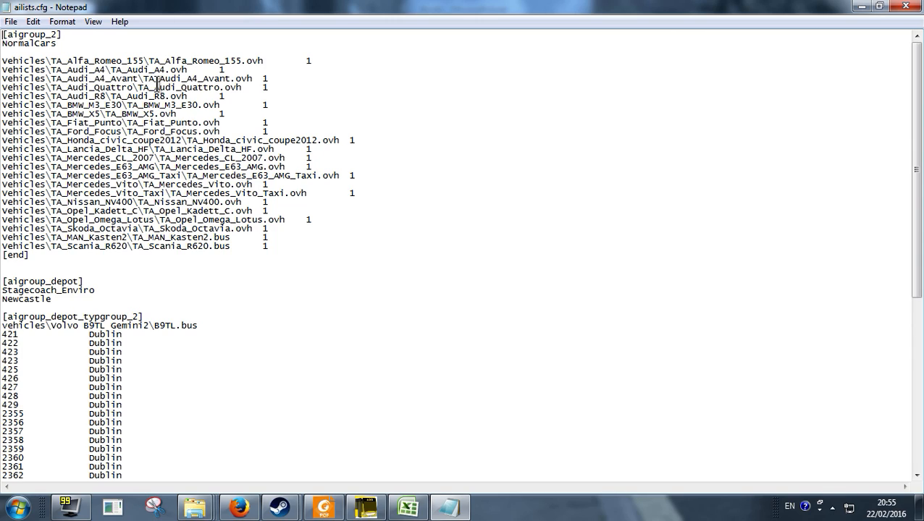
{"action": "scroll", "coordinate": [289, 253], "scroll_direction": "down", "scroll_amount": 6}
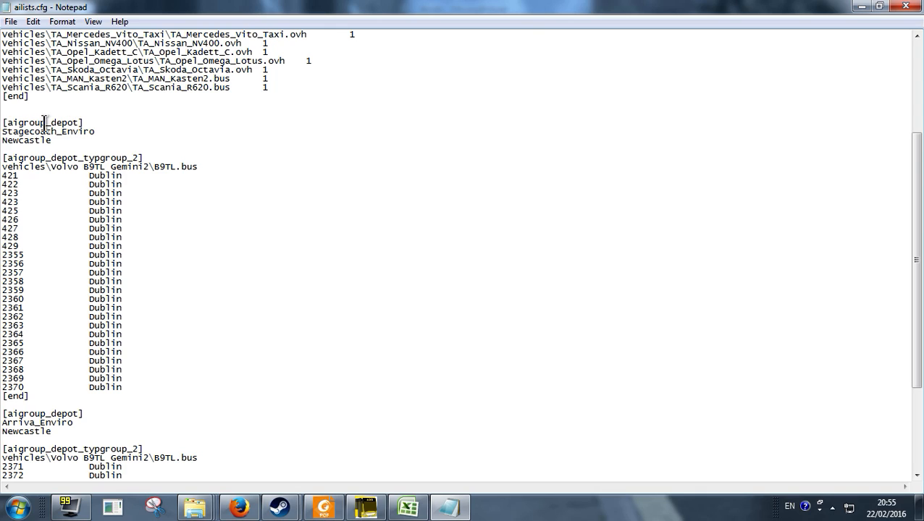
{"action": "left_click_drag", "start_coordinate": [2, 132], "coordinate": [103, 132]}
{"action": "left_click", "coordinate": [106, 132]}
{"action": "left_click_drag", "start_coordinate": [56, 140], "coordinate": [2, 139]}
{"action": "left_click", "coordinate": [85, 141]}
{"action": "left_click_drag", "start_coordinate": [2, 167], "coordinate": [199, 168]}
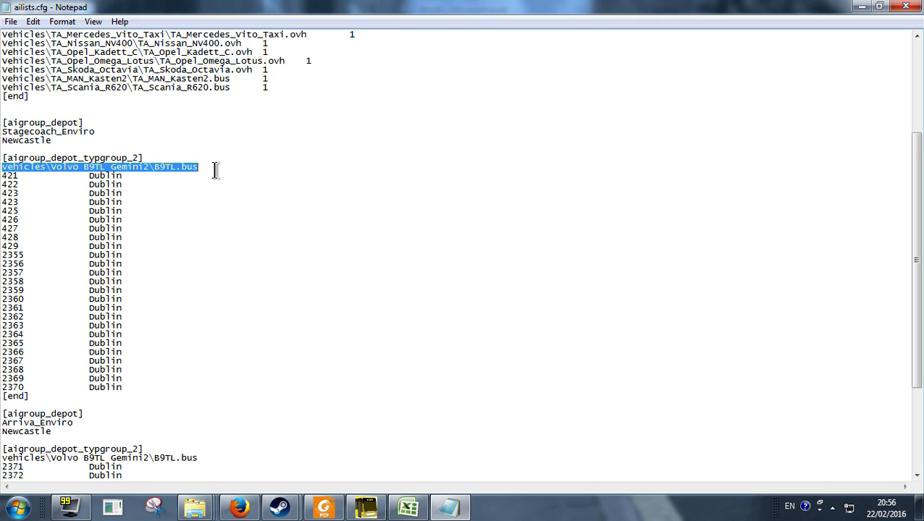
{"action": "left_click", "coordinate": [215, 170]}
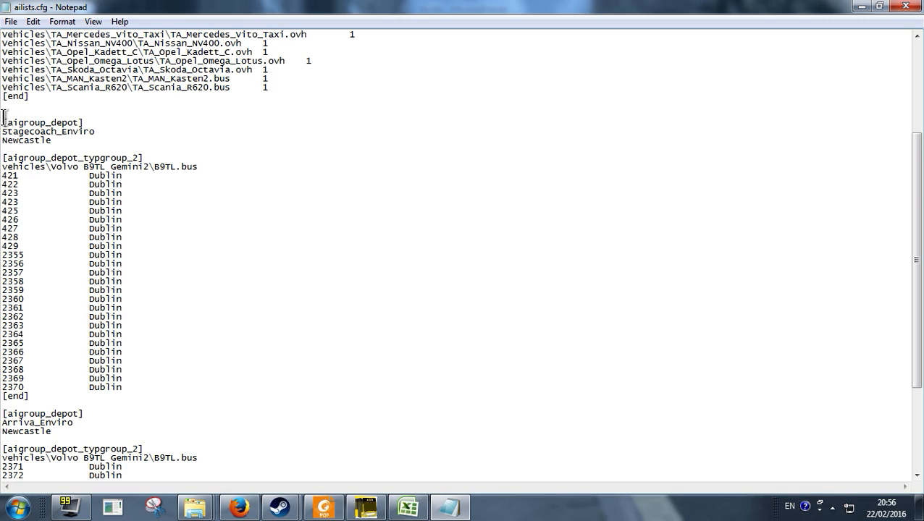
- Examine the fleet numbers and the Dublin entries listed beside them in the Stagecoach_Enviro depot group
{"action": "left_click_drag", "start_coordinate": [21, 174], "coordinate": [3, 228]}
{"action": "left_click_drag", "start_coordinate": [18, 195], "coordinate": [30, 250]}
{"action": "left_click", "coordinate": [3, 177]}
{"action": "left_click", "coordinate": [30, 250]}
{"action": "left_click", "coordinate": [37, 310]}
{"action": "left_click_drag", "start_coordinate": [89, 176], "coordinate": [116, 388]}
{"action": "left_click", "coordinate": [103, 264]}
- Copy the Stagecoach_Enviro fleet list, numbers 421 to 2370 with their Dublin entries, into the blank Excel workbook starting at cell A1
{"action": "left_click_drag", "start_coordinate": [3, 175], "coordinate": [123, 392]}
{"action": "key", "text": "ctrl+c"}
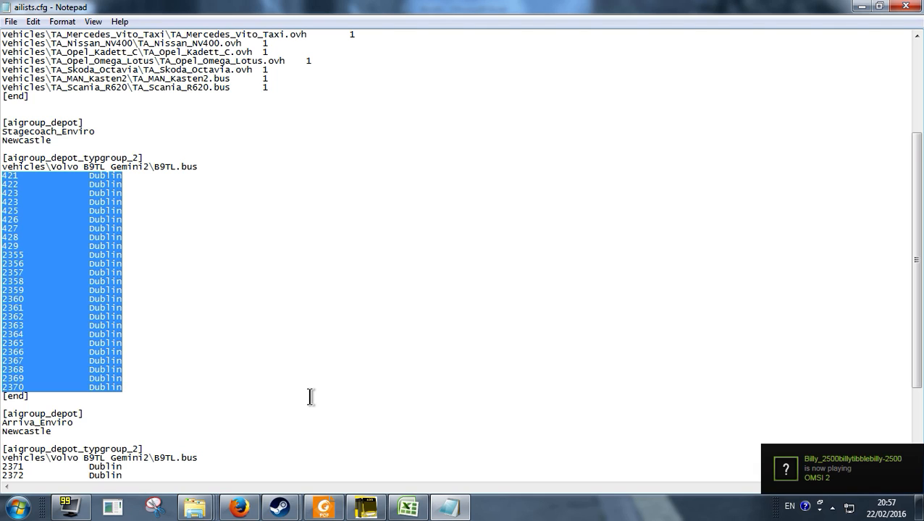
{"action": "left_click", "coordinate": [420, 509]}
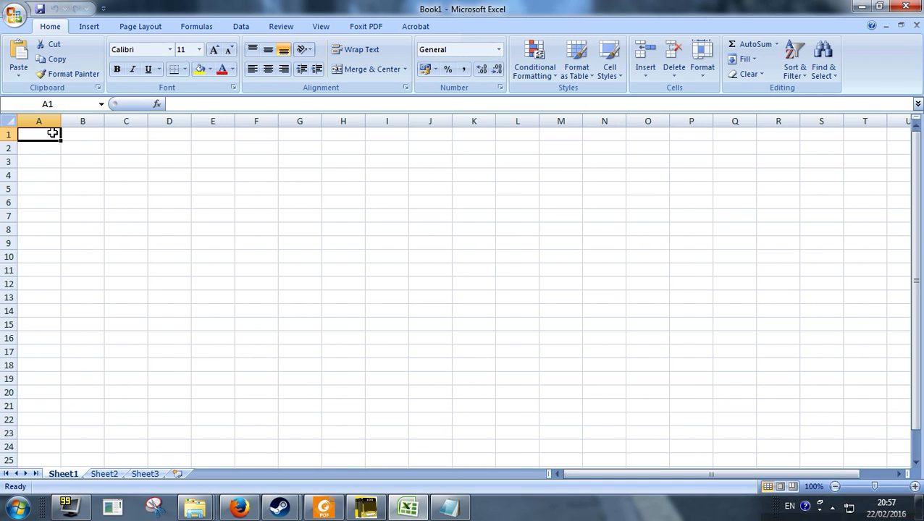
{"action": "key", "text": "ctrl+v"}
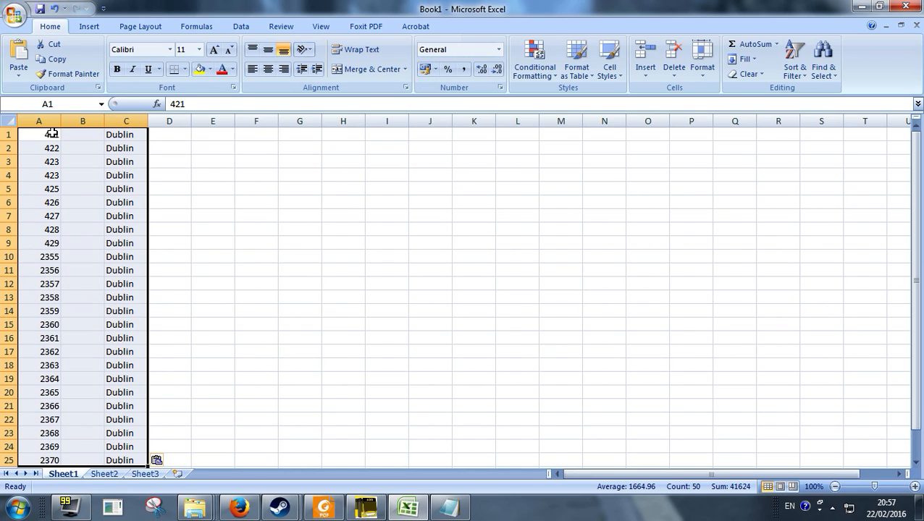
{"action": "left_click", "coordinate": [64, 148]}
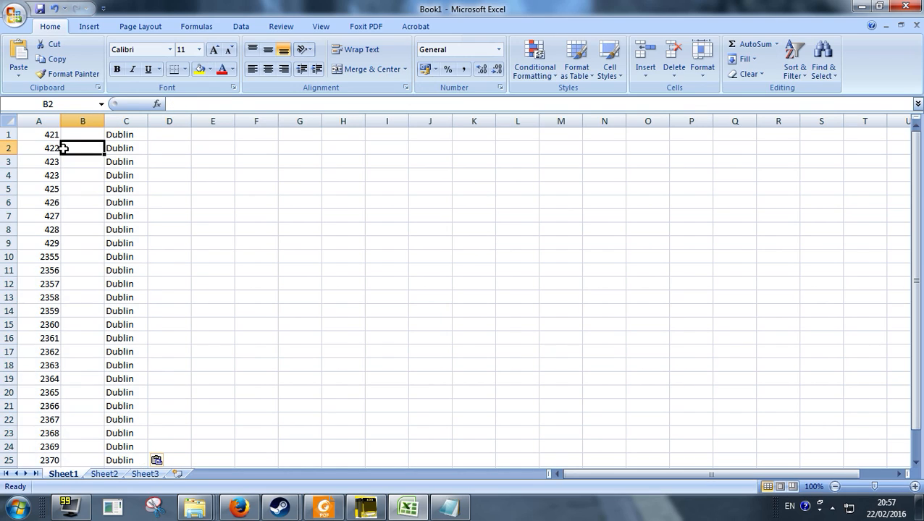
{"action": "left_click", "coordinate": [74, 135]}
{"action": "left_click", "coordinate": [44, 136]}
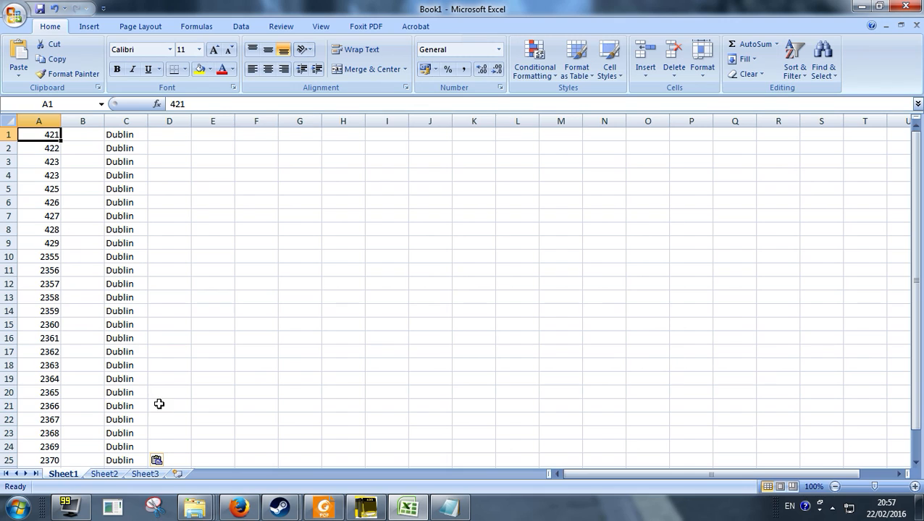
{"action": "left_click_drag", "start_coordinate": [36, 134], "coordinate": [42, 231]}
- Return to the OMSI 2 folder in File Explorer and open its Vehicles folder
{"action": "mouse_move", "coordinate": [195, 507]}
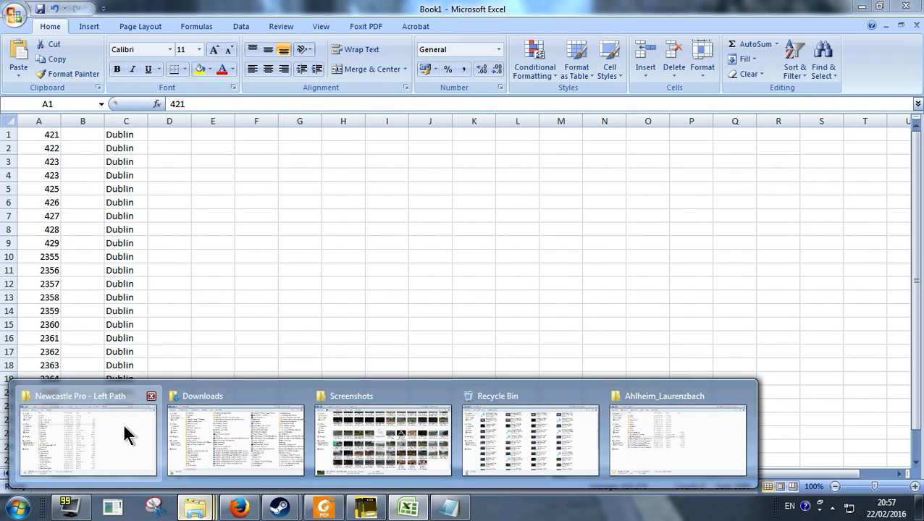
{"action": "left_click", "coordinate": [122, 425]}
{"action": "left_click", "coordinate": [10, 25]}
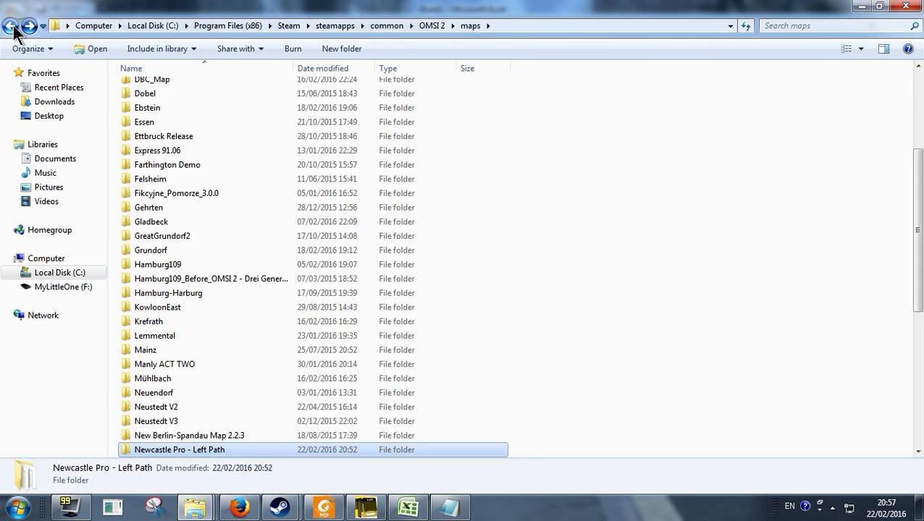
{"action": "left_click", "coordinate": [10, 25]}
{"action": "left_click", "coordinate": [177, 230]}
{"action": "key", "text": "v"}
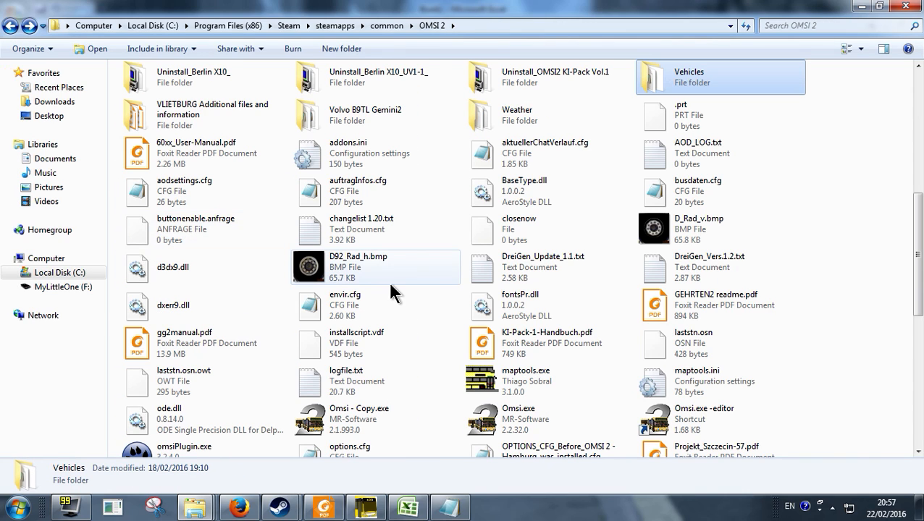
{"action": "double_click", "coordinate": [688, 82]}
- Open the Volvo B9TL Gemini2 vehicle folder and select the B9TL.bus file
{"action": "left_click", "coordinate": [320, 233]}
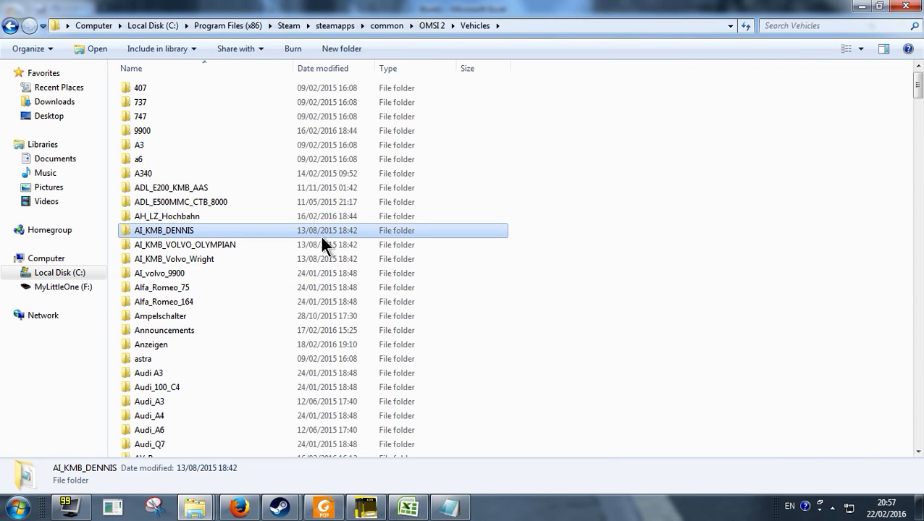
{"action": "key", "text": "v"}
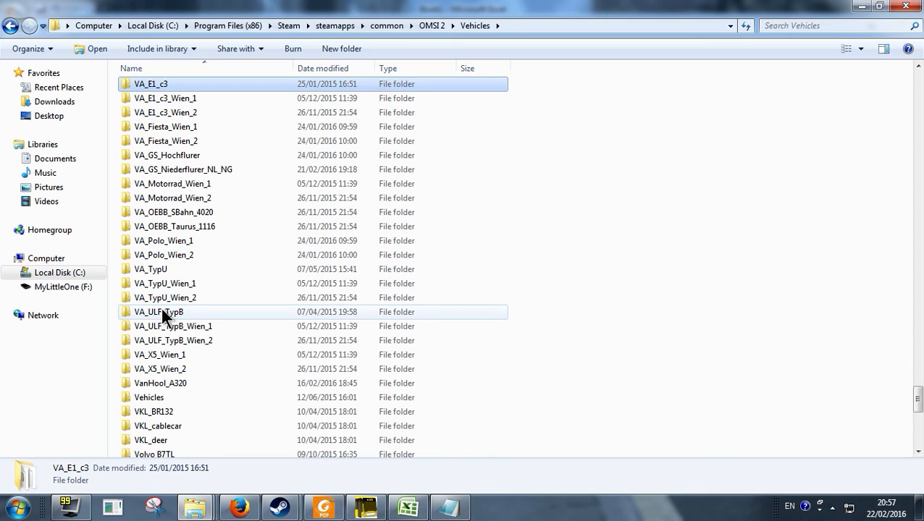
{"action": "scroll", "coordinate": [160, 310], "scroll_direction": "down", "scroll_amount": 3}
{"action": "double_click", "coordinate": [184, 350]}
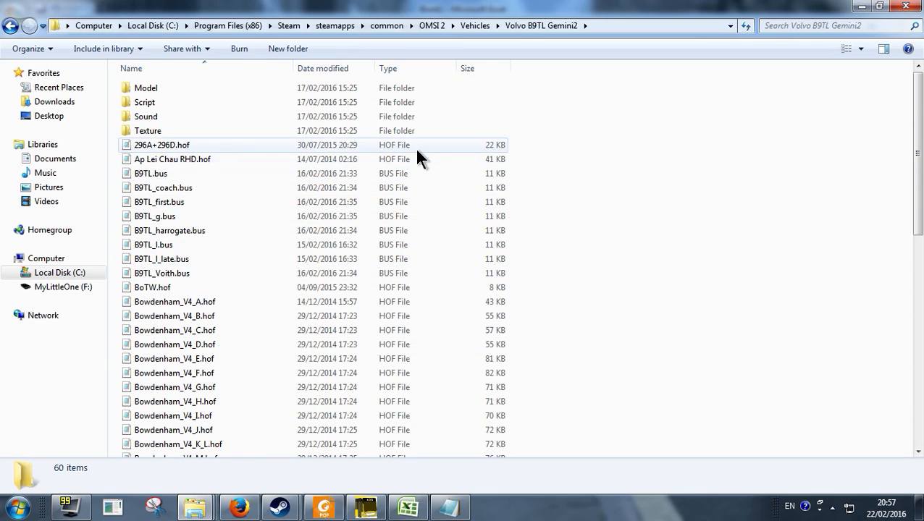
{"action": "left_click", "coordinate": [402, 175]}
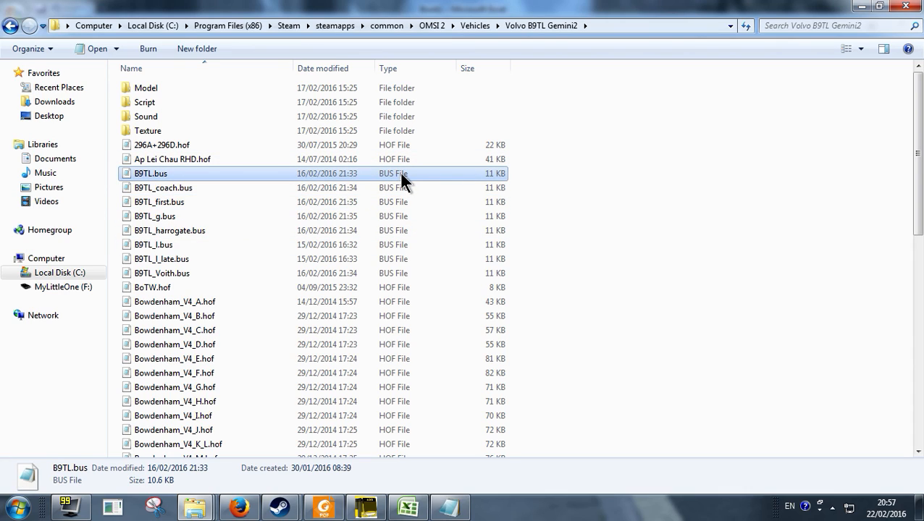
- Examine the bus registrations listed in Regs_b9tl.org in the Volvo B9TL Gemini2 folder, closing the file when done
{"action": "scroll", "coordinate": [398, 242], "scroll_direction": "down", "scroll_amount": 5}
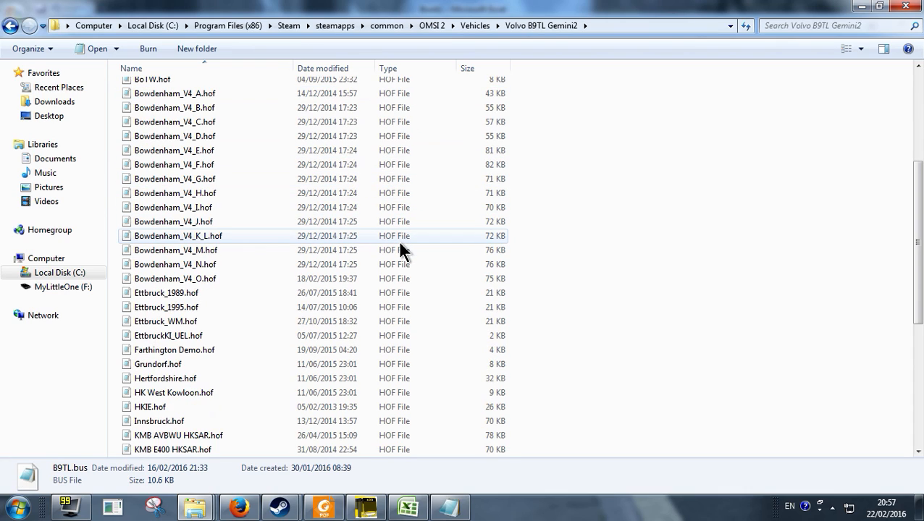
{"action": "scroll", "coordinate": [402, 250], "scroll_direction": "down", "scroll_amount": 5}
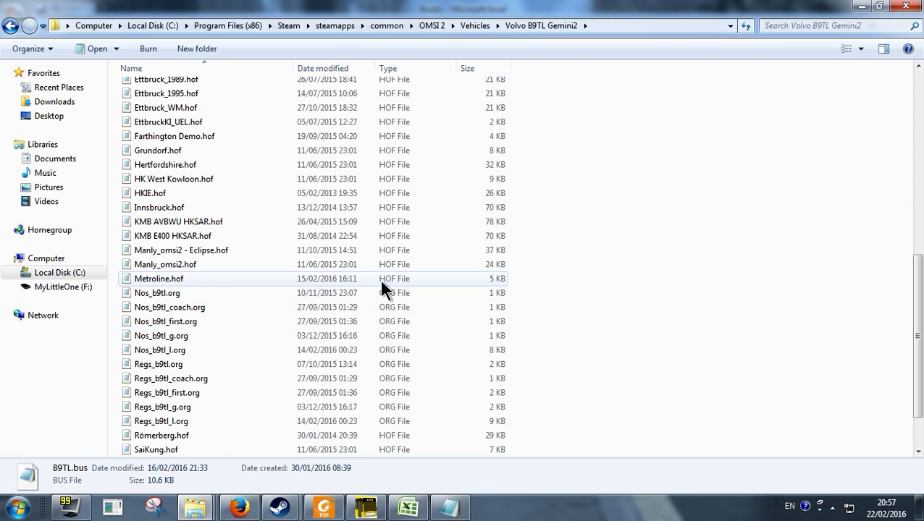
{"action": "scroll", "coordinate": [383, 286], "scroll_direction": "down", "scroll_amount": 2}
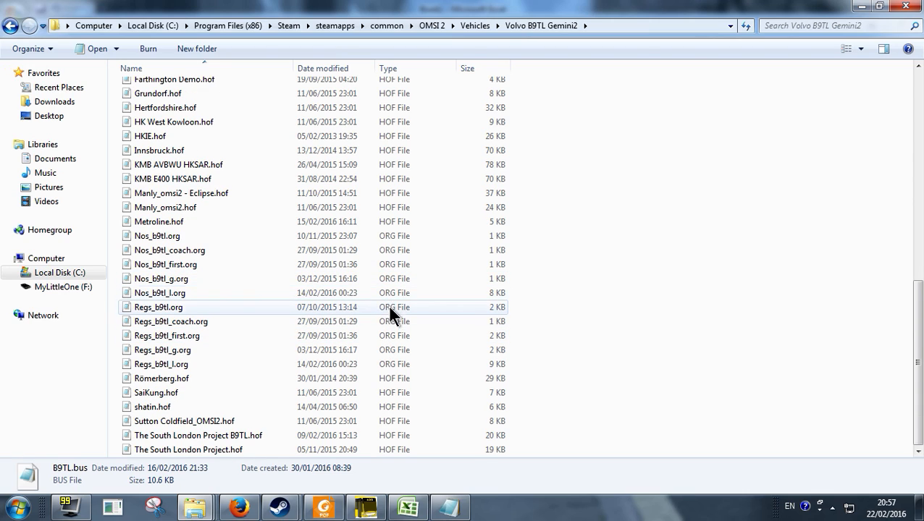
{"action": "double_click", "coordinate": [386, 307]}
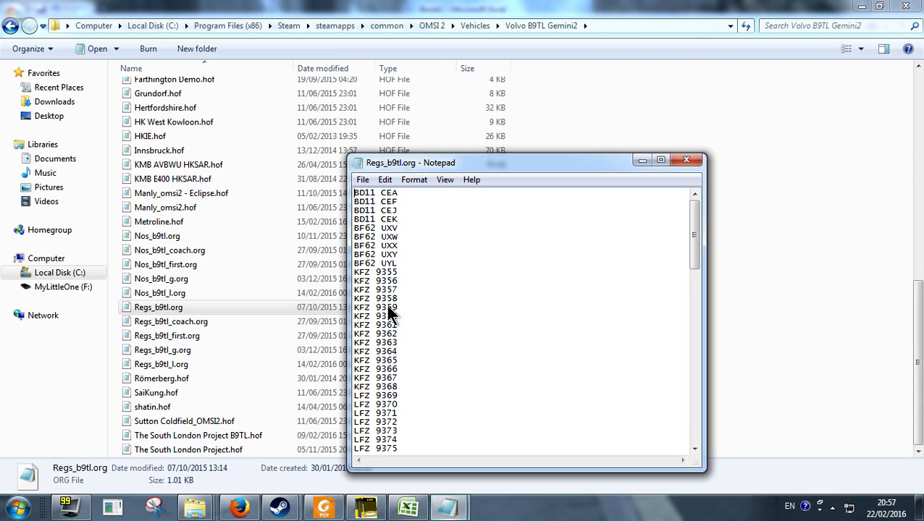
{"action": "scroll", "coordinate": [382, 236], "scroll_direction": "down", "scroll_amount": 10}
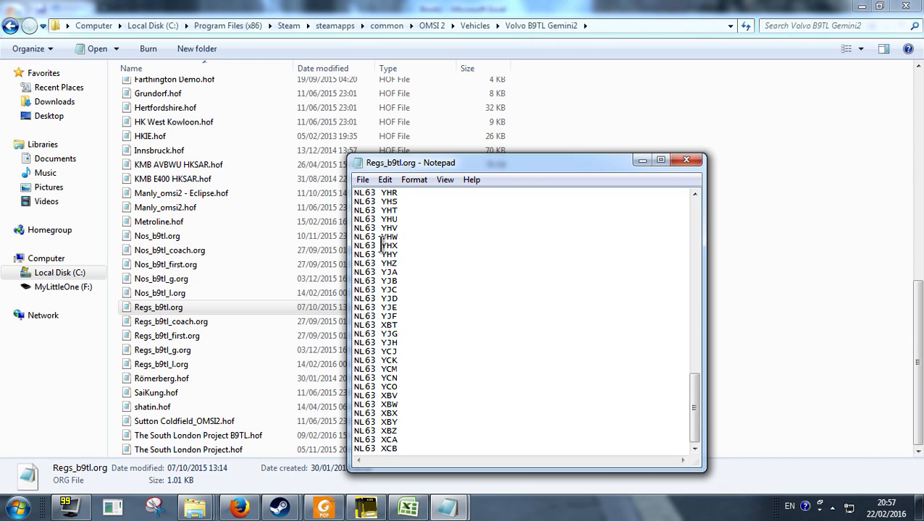
{"action": "left_click", "coordinate": [675, 156]}
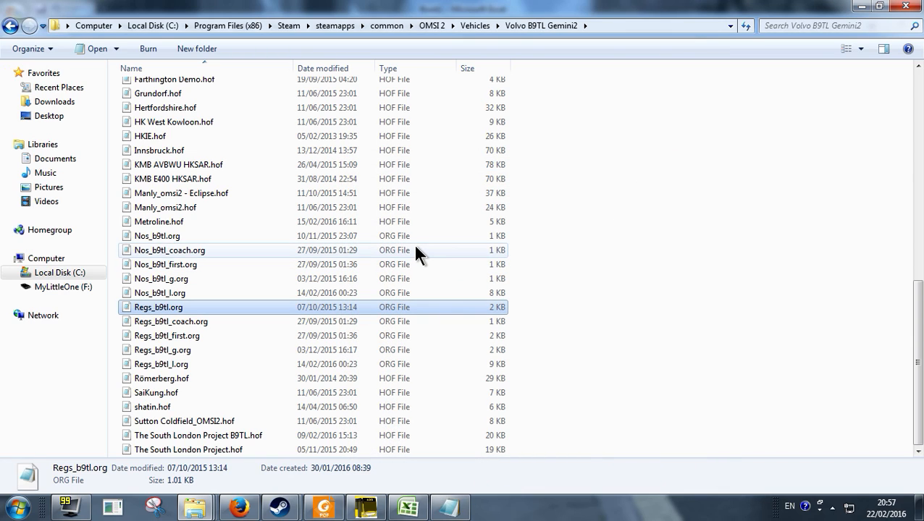
- Look through the registration lists in Regs_b9tl_coach.org and Regs_b9tl_first.org, closing each file after viewing
{"action": "double_click", "coordinate": [374, 320]}
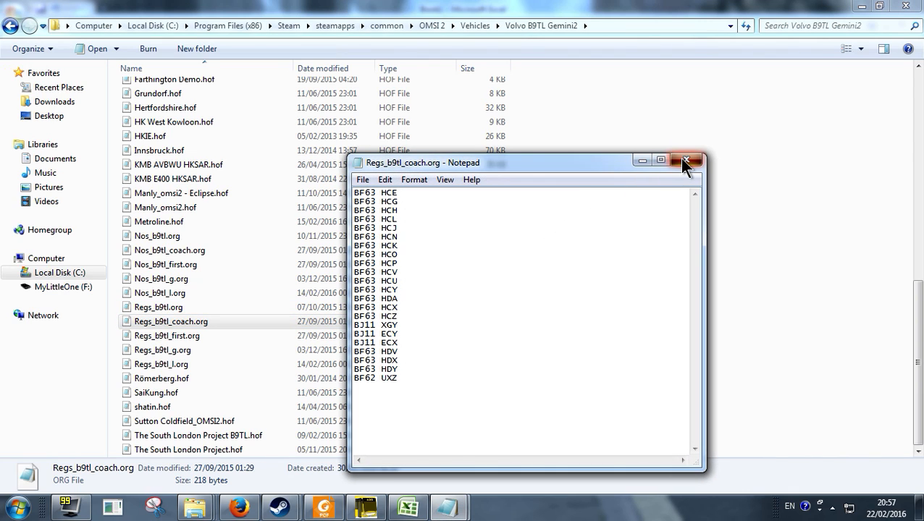
{"action": "left_click", "coordinate": [685, 159]}
{"action": "double_click", "coordinate": [389, 336]}
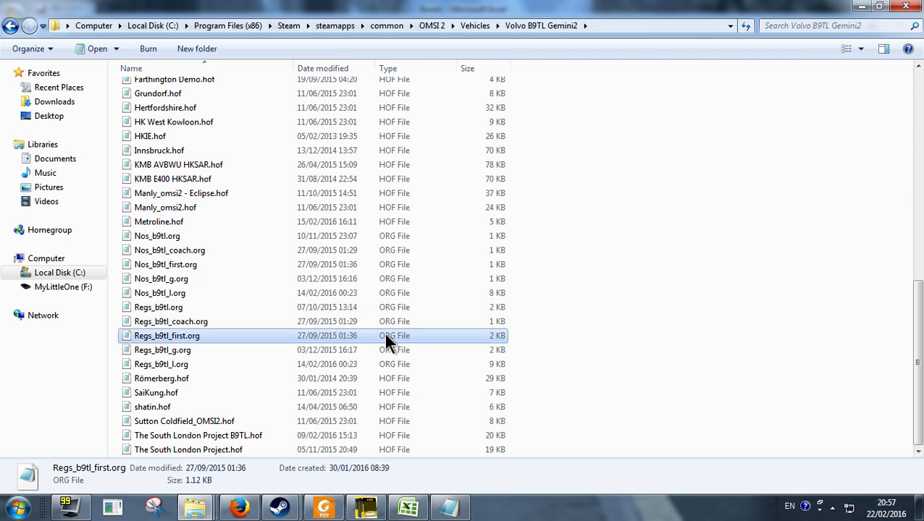
{"action": "scroll", "coordinate": [417, 328], "scroll_direction": "down", "scroll_amount": 5}
{"action": "scroll", "coordinate": [417, 328], "scroll_direction": "down", "scroll_amount": 5}
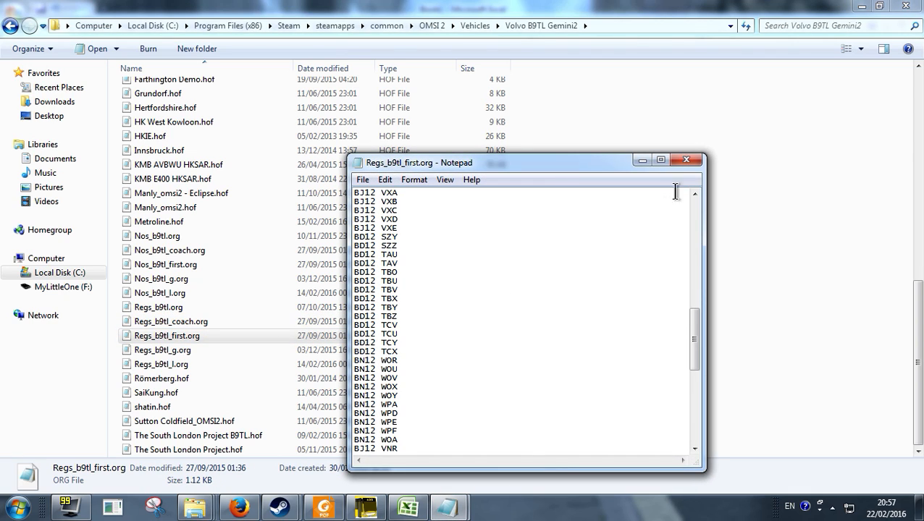
{"action": "left_click", "coordinate": [692, 161]}
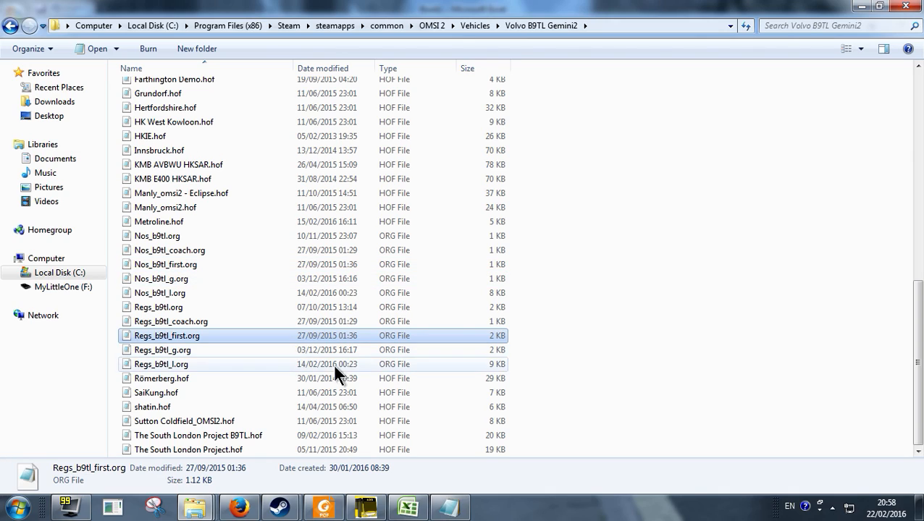
- Look through the registration lists in Regs_b9tl_g.org and Regs_b9tl_l.org, closing each file after viewing
{"action": "double_click", "coordinate": [360, 352]}
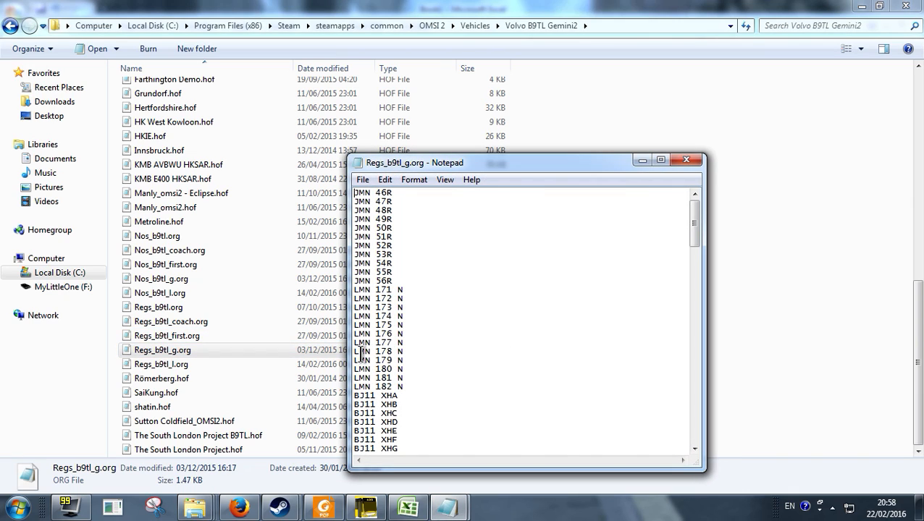
{"action": "left_click", "coordinate": [688, 160]}
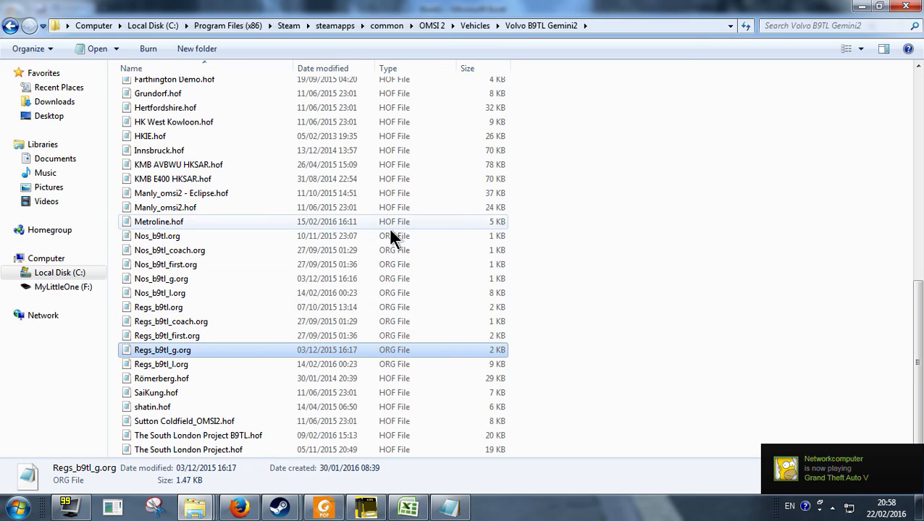
{"action": "double_click", "coordinate": [390, 362]}
{"action": "scroll", "coordinate": [406, 313], "scroll_direction": "down", "scroll_amount": 15}
{"action": "left_click_drag", "start_coordinate": [696, 220], "coordinate": [701, 170]}
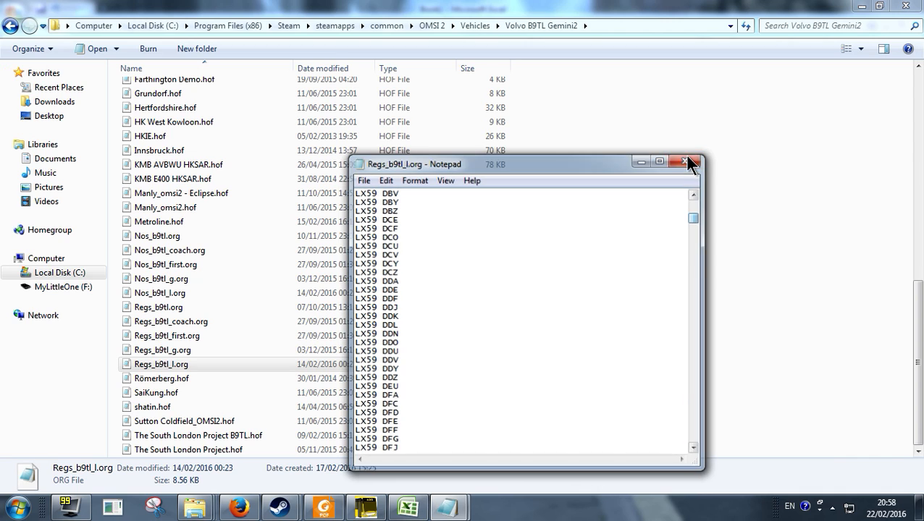
{"action": "left_click", "coordinate": [686, 161]}
- Leave the vehicle folder and review the Dublin repaint entries in column C of the Excel workbook
{"action": "left_click", "coordinate": [10, 26]}
{"action": "left_click", "coordinate": [10, 27]}
{"action": "left_click", "coordinate": [10, 27]}
{"action": "left_click", "coordinate": [428, 500]}
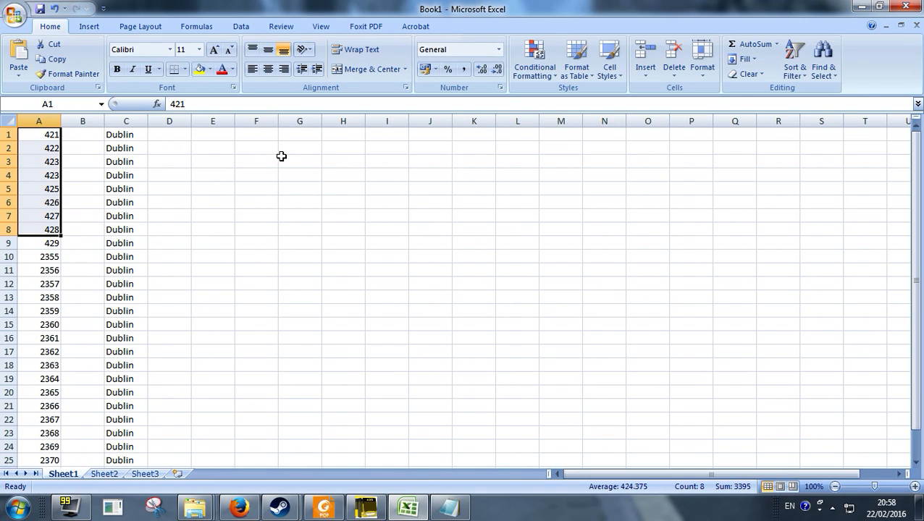
{"action": "left_click", "coordinate": [213, 189]}
{"action": "left_click_drag", "start_coordinate": [109, 136], "coordinate": [131, 446]}
{"action": "left_click", "coordinate": [173, 353]}
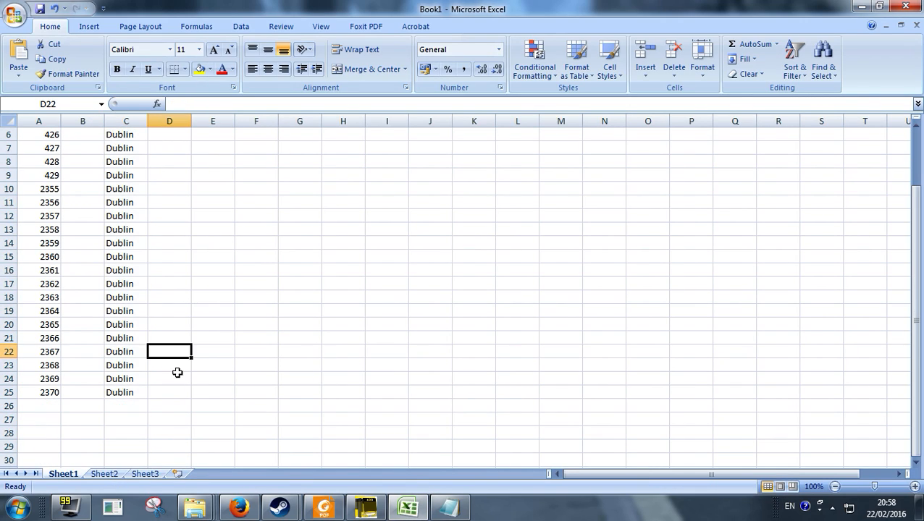
- Return to File Explorer and open the Volvo B9TL Gemini2 folder inside OMSI 2's Vehicles folder
{"action": "mouse_move", "coordinate": [194, 507]}
{"action": "left_click", "coordinate": [126, 434]}
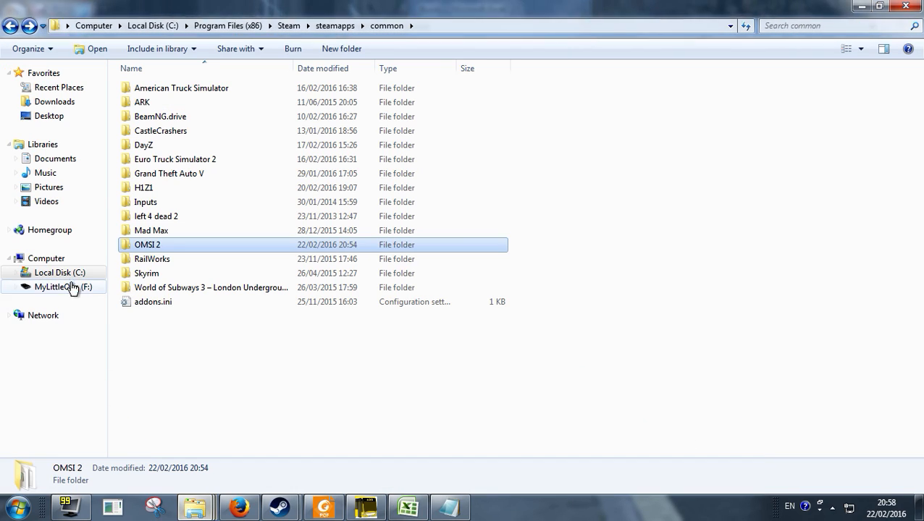
{"action": "double_click", "coordinate": [151, 243]}
{"action": "left_click", "coordinate": [304, 250]}
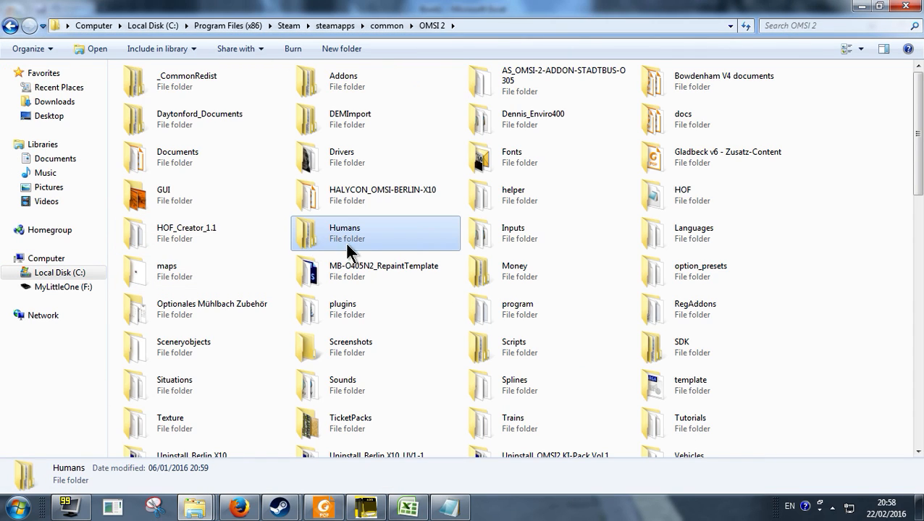
{"action": "left_click", "coordinate": [532, 402]}
{"action": "double_click", "coordinate": [656, 445]}
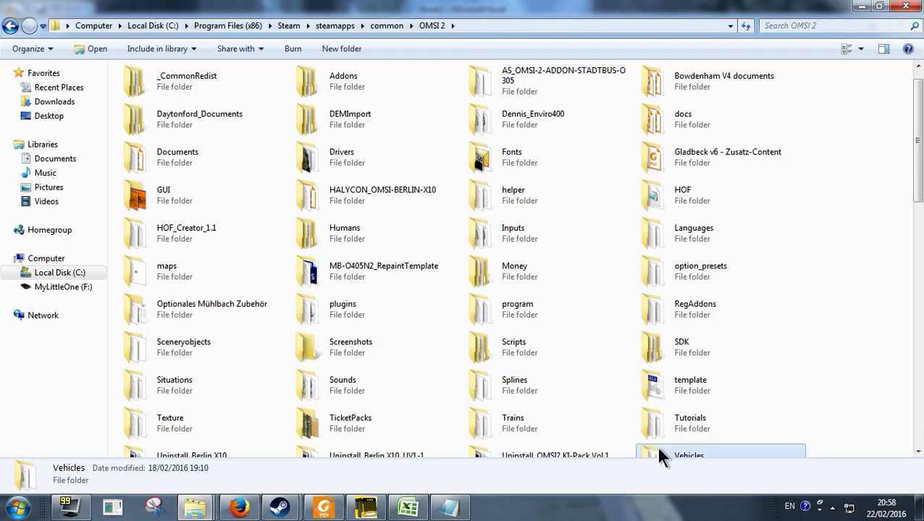
{"action": "left_click", "coordinate": [356, 291]}
{"action": "key", "text": "v"}
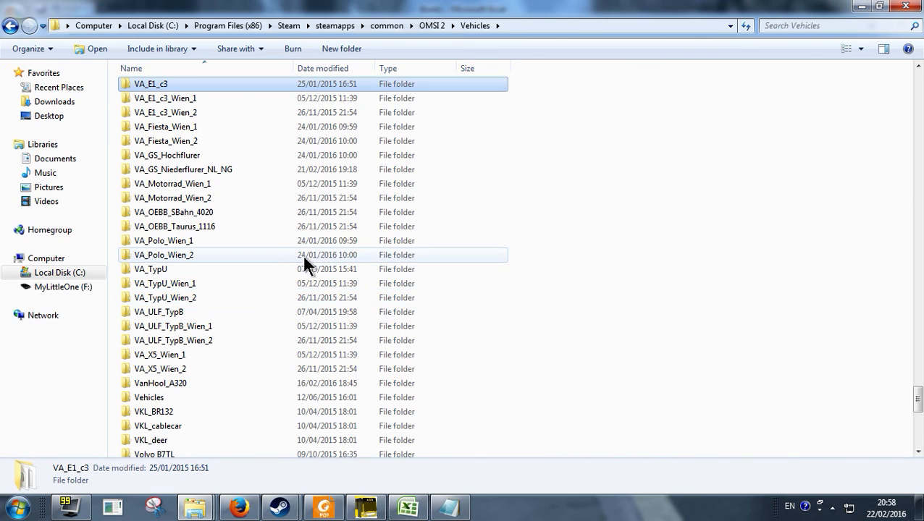
{"action": "scroll", "coordinate": [297, 249], "scroll_direction": "down", "scroll_amount": 5}
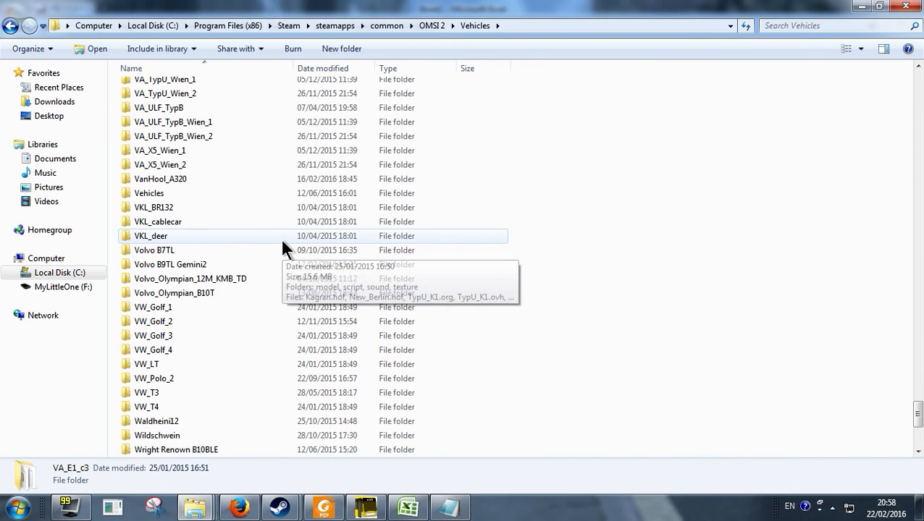
{"action": "double_click", "coordinate": [229, 260]}
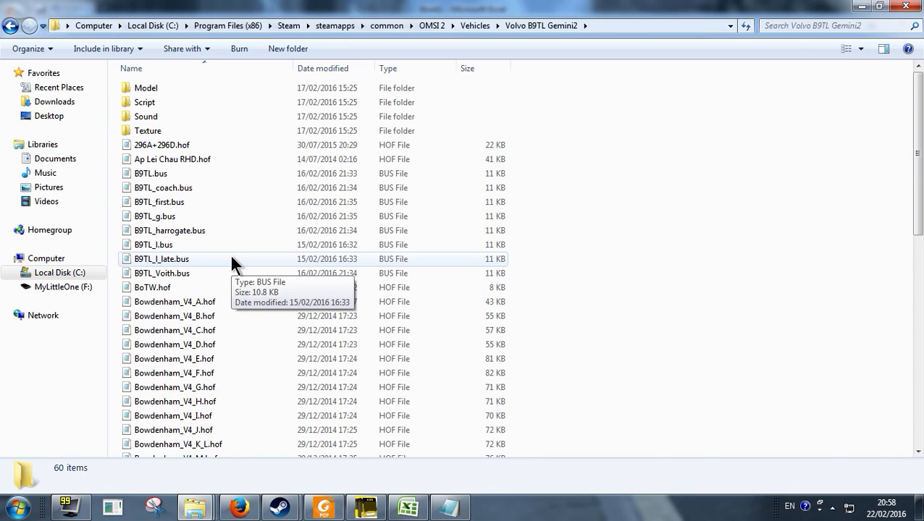
- Open arriva.cti from the bus's Texture\Repaint folder and review its item entries
{"action": "double_click", "coordinate": [181, 133]}
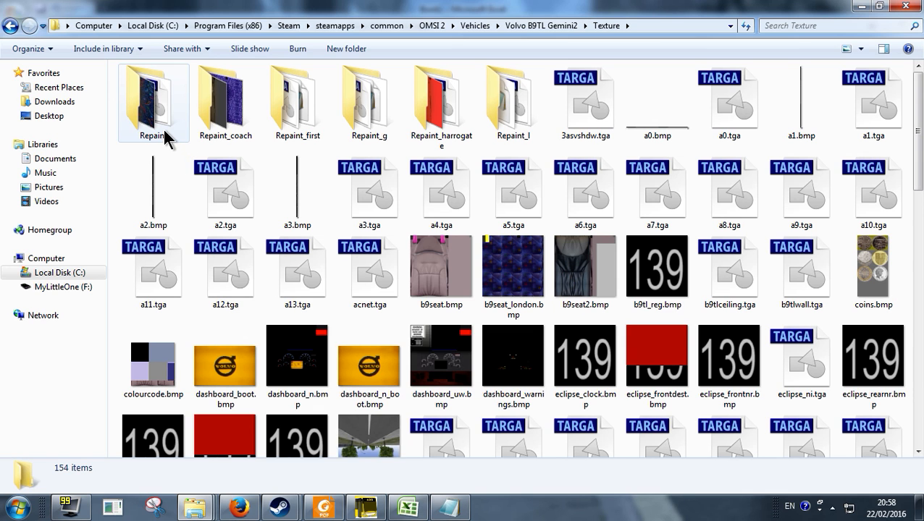
{"action": "double_click", "coordinate": [165, 136]}
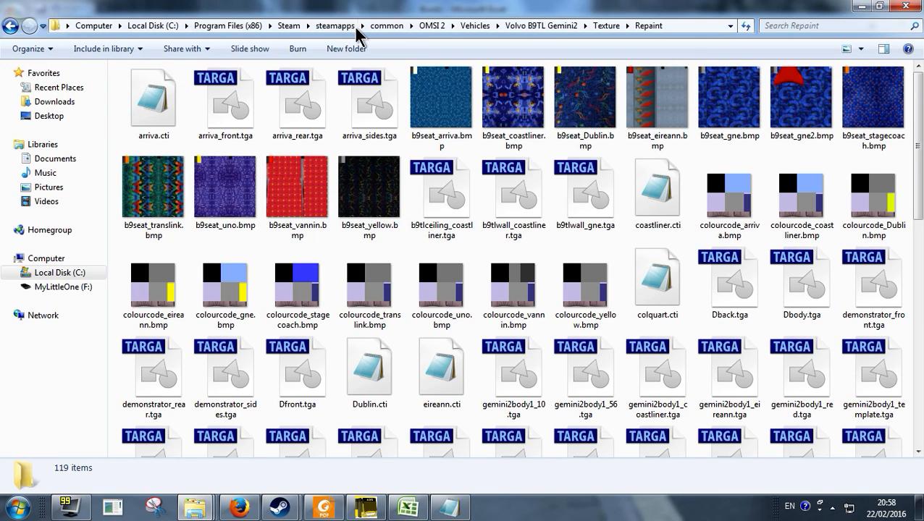
{"action": "double_click", "coordinate": [174, 130]}
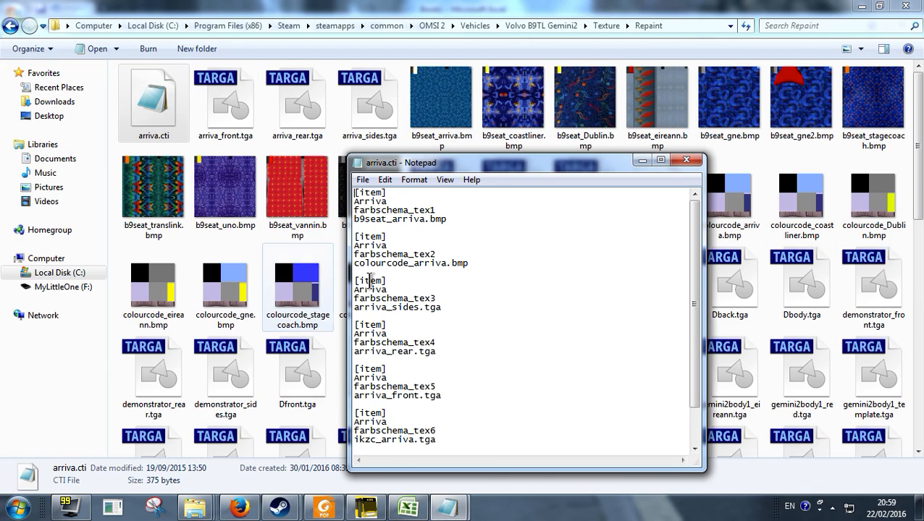
{"action": "scroll", "coordinate": [469, 317], "scroll_direction": "down", "scroll_amount": 2}
{"action": "scroll", "coordinate": [461, 325], "scroll_direction": "up", "scroll_amount": 2}
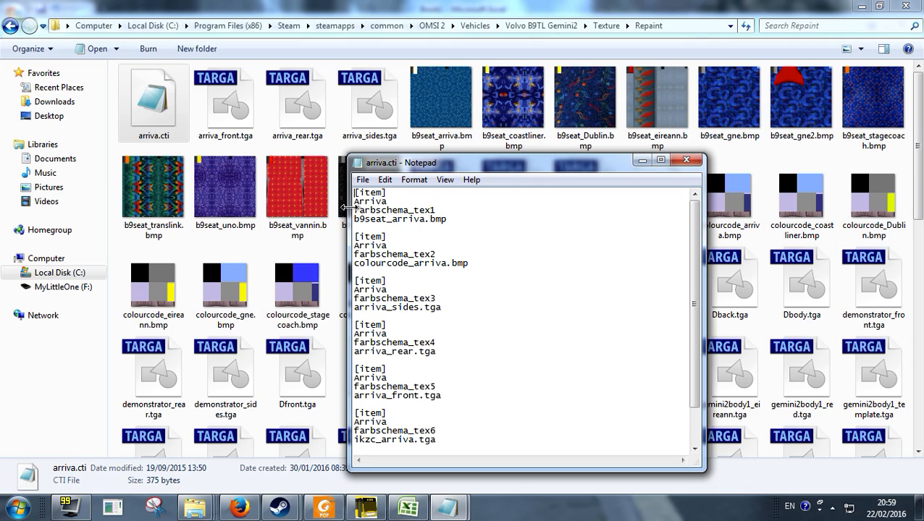
- Copy the repaint name Arriva from the first item in arriva.cti and close the file
{"action": "left_click_drag", "start_coordinate": [390, 201], "coordinate": [353, 200]}
{"action": "left_click", "coordinate": [397, 205]}
{"action": "left_click_drag", "start_coordinate": [391, 201], "coordinate": [335, 205]}
{"action": "key", "text": "ctrl+c"}
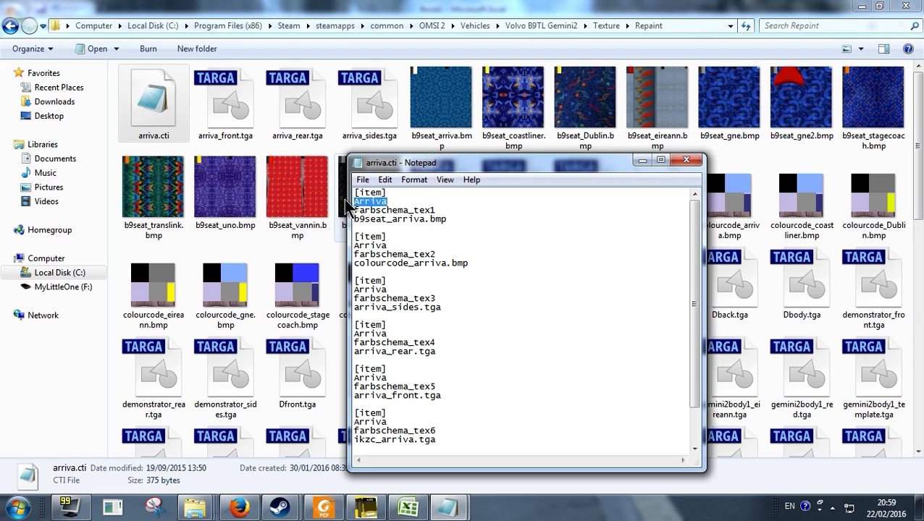
{"action": "left_click", "coordinate": [687, 164]}
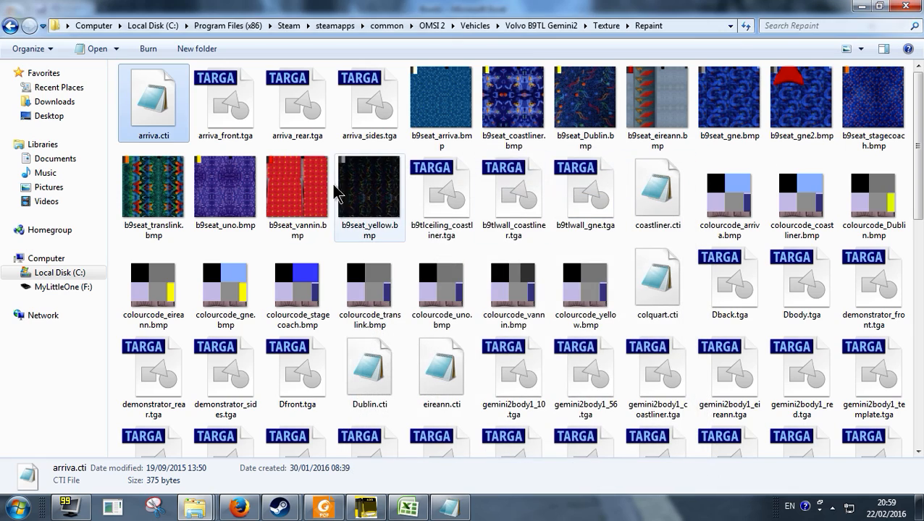
- Paste Arriva into cell C6 of the Excel workbook and fill it down to C25
{"action": "left_click", "coordinate": [407, 509]}
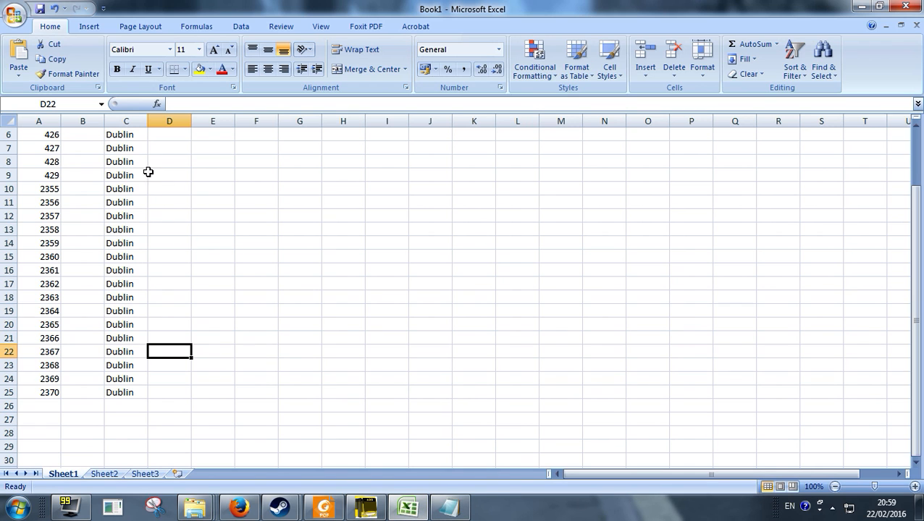
{"action": "left_click", "coordinate": [121, 140]}
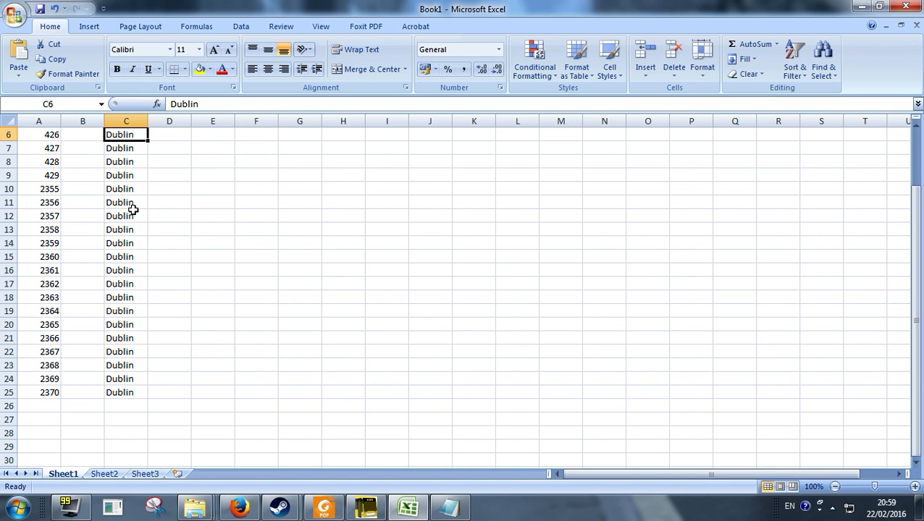
{"action": "key", "text": "ctrl+v"}
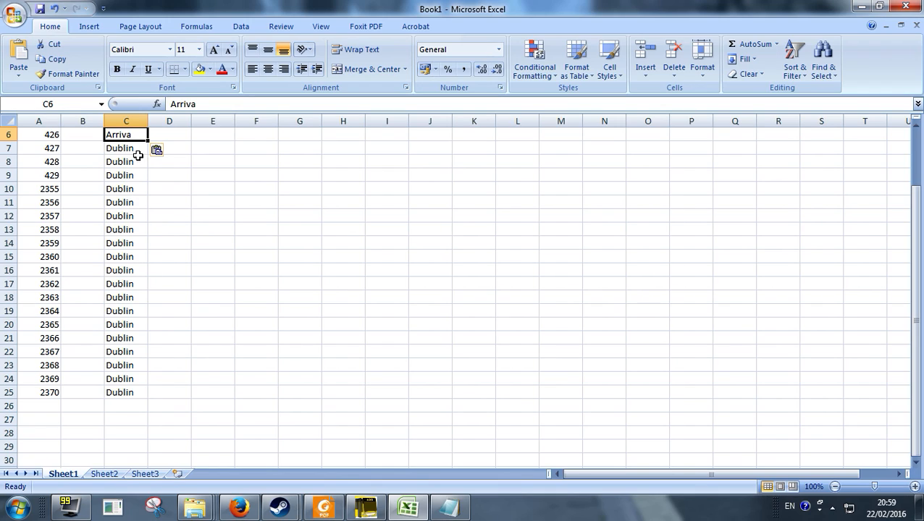
{"action": "left_click_drag", "start_coordinate": [148, 142], "coordinate": [127, 395]}
{"action": "left_click", "coordinate": [214, 245]}
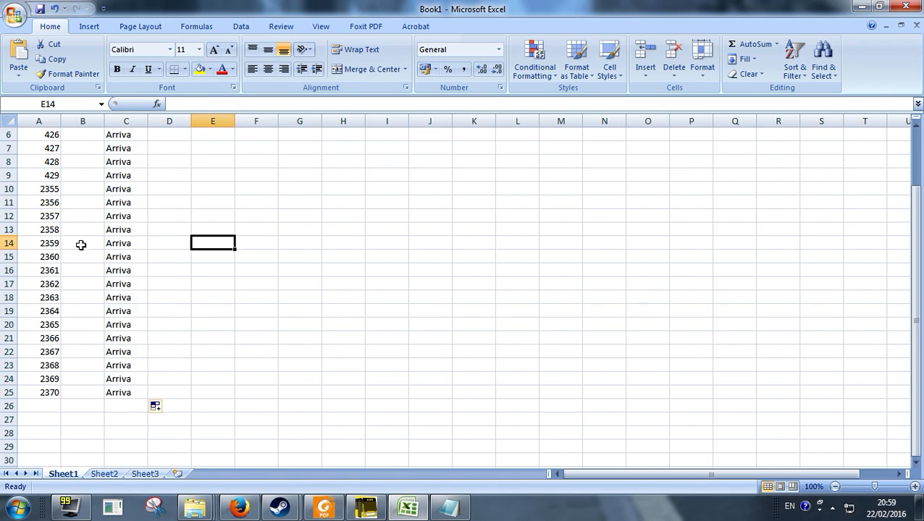
- Copy A6:C25 from Excel over the Stagecoach_Enviro depot's Dublin bus entries in ailists.cfg in Notepad and remove the extra blank line
{"action": "left_click_drag", "start_coordinate": [47, 137], "coordinate": [108, 393]}
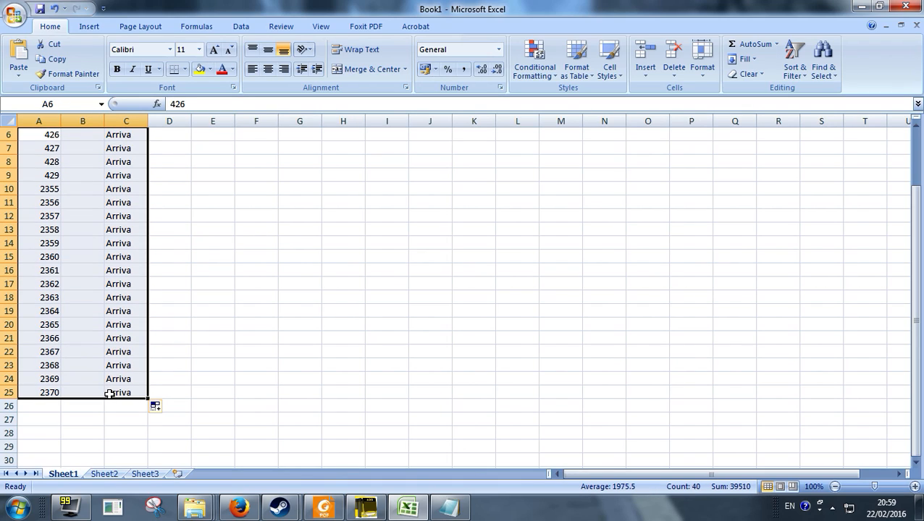
{"action": "key", "text": "ctrl+c"}
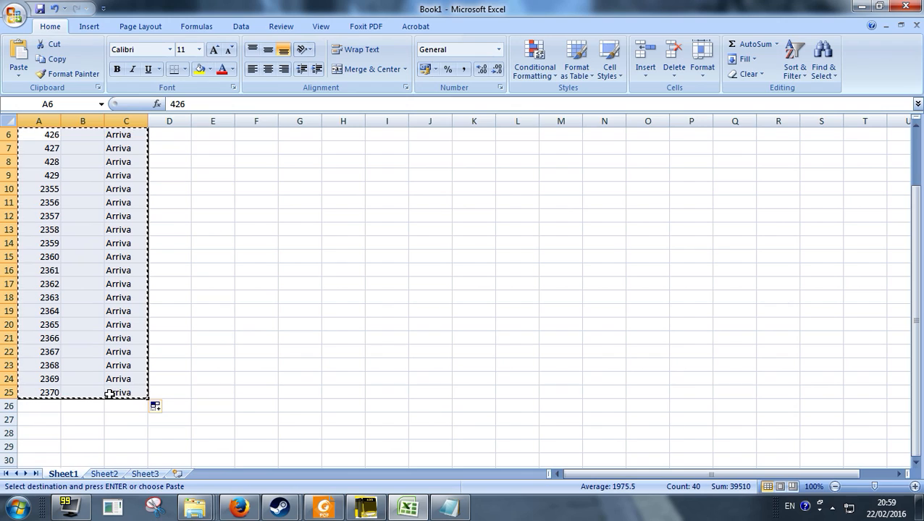
{"action": "left_click", "coordinate": [449, 506]}
{"action": "left_click", "coordinate": [233, 320]}
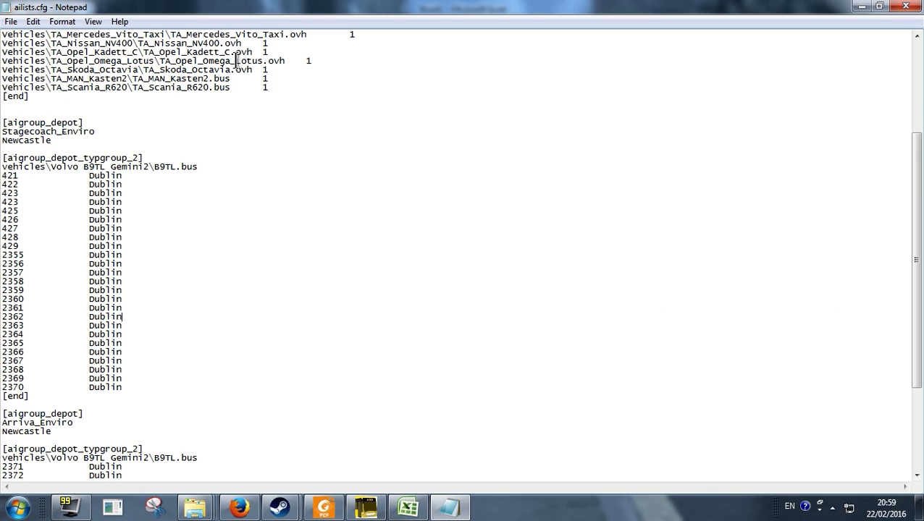
{"action": "left_click_drag", "start_coordinate": [3, 176], "coordinate": [124, 388]}
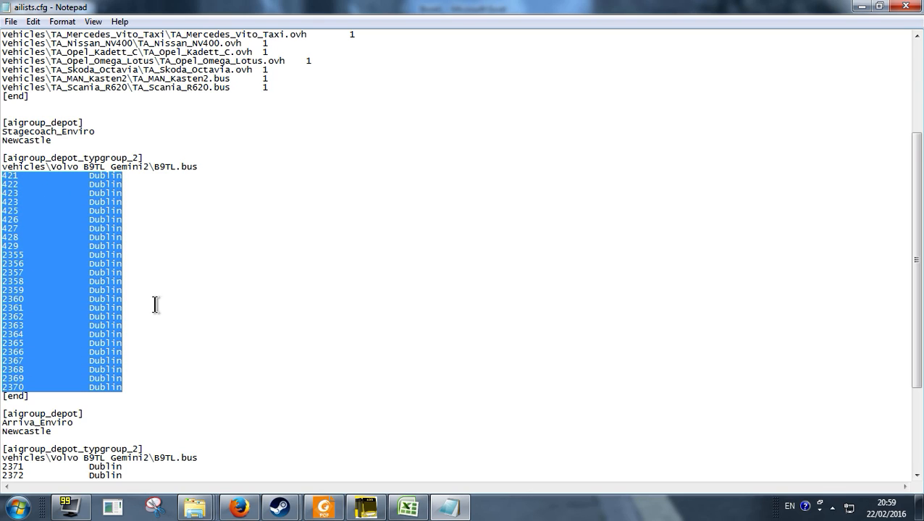
{"action": "key", "text": "ctrl+v"}
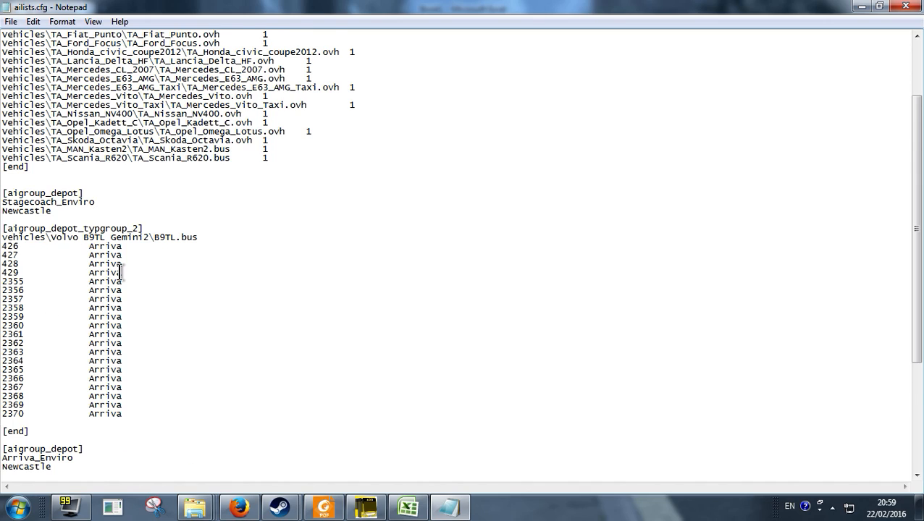
{"action": "scroll", "coordinate": [121, 273], "scroll_direction": "down", "scroll_amount": 3}
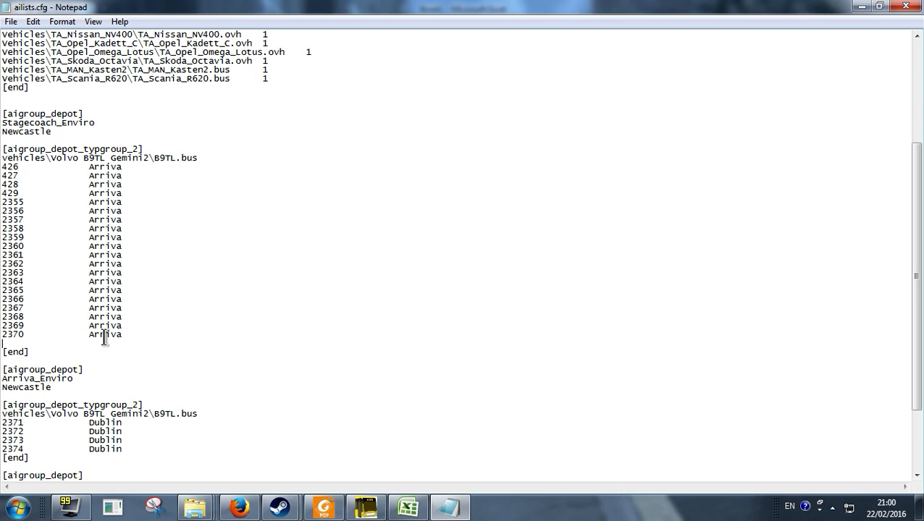
{"action": "key", "text": "BackSpace"}
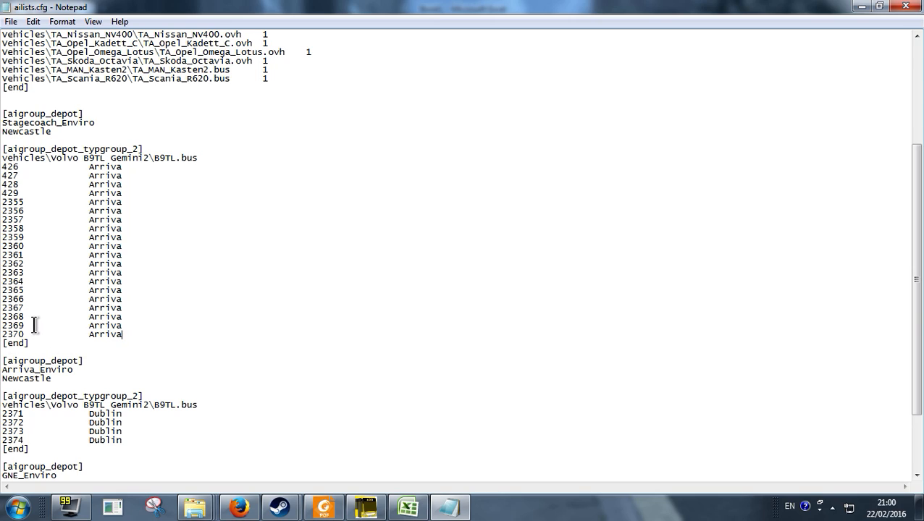
- Copy the Arriva_Enviro depot's entries 2371 to 2374 from ailists.cfg and paste them into the Excel workbook at cell A28
{"action": "scroll", "coordinate": [50, 312], "scroll_direction": "down", "scroll_amount": 3}
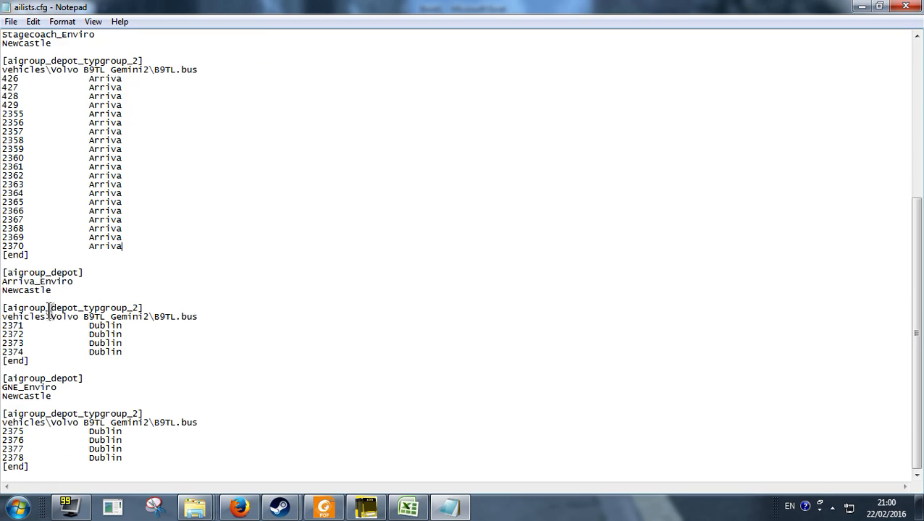
{"action": "scroll", "coordinate": [70, 320], "scroll_direction": "up", "scroll_amount": 7}
{"action": "scroll", "coordinate": [93, 391], "scroll_direction": "down", "scroll_amount": 7}
{"action": "left_click_drag", "start_coordinate": [3, 328], "coordinate": [125, 354]}
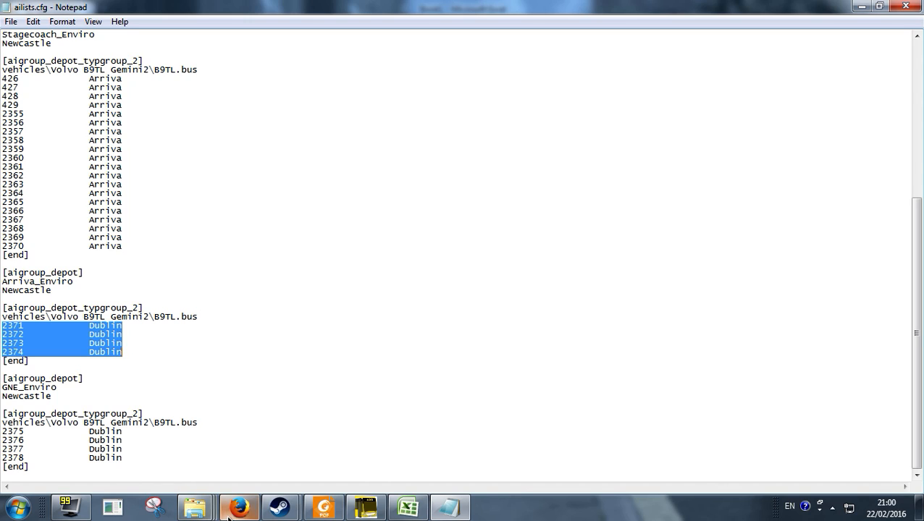
{"action": "left_click", "coordinate": [404, 512]}
{"action": "scroll", "coordinate": [30, 360], "scroll_direction": "down", "scroll_amount": 3}
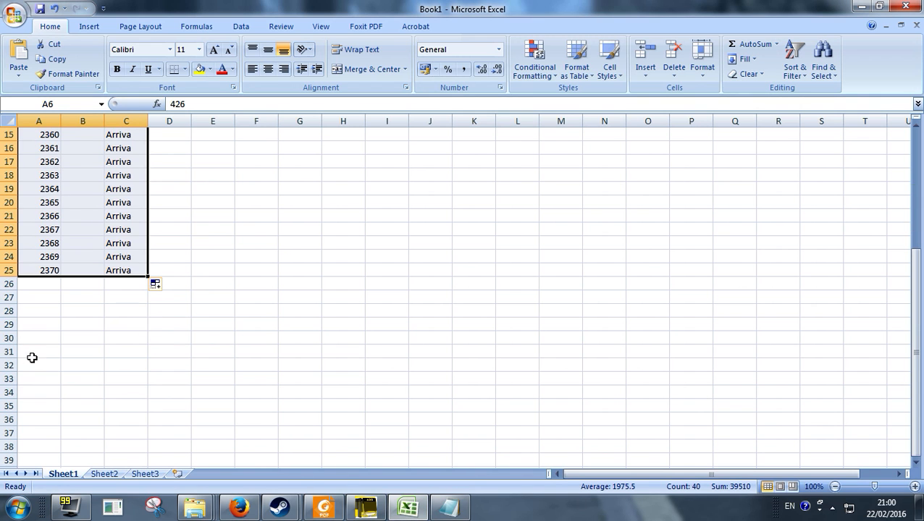
{"action": "left_click", "coordinate": [44, 314]}
{"action": "key", "text": "ctrl+v"}
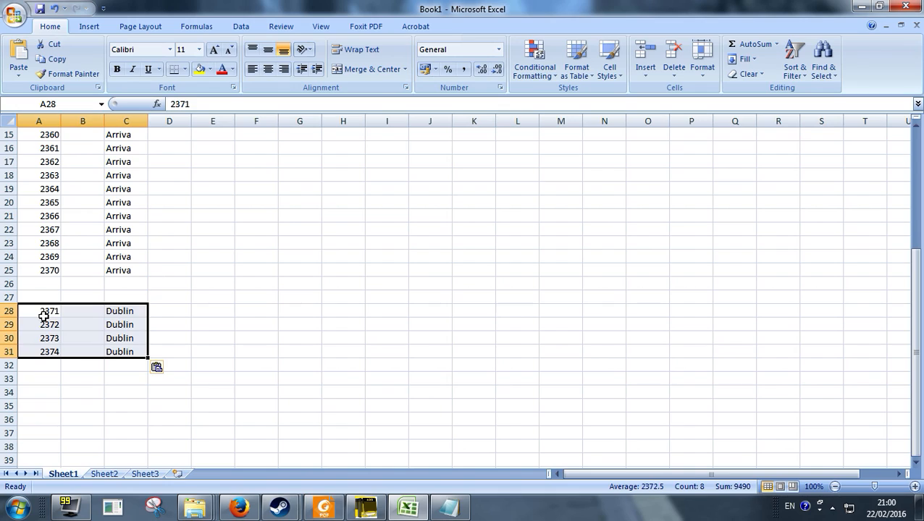
- Copy Arriva from cell C24 into C28 and fill it down to C31
{"action": "left_click", "coordinate": [121, 258]}
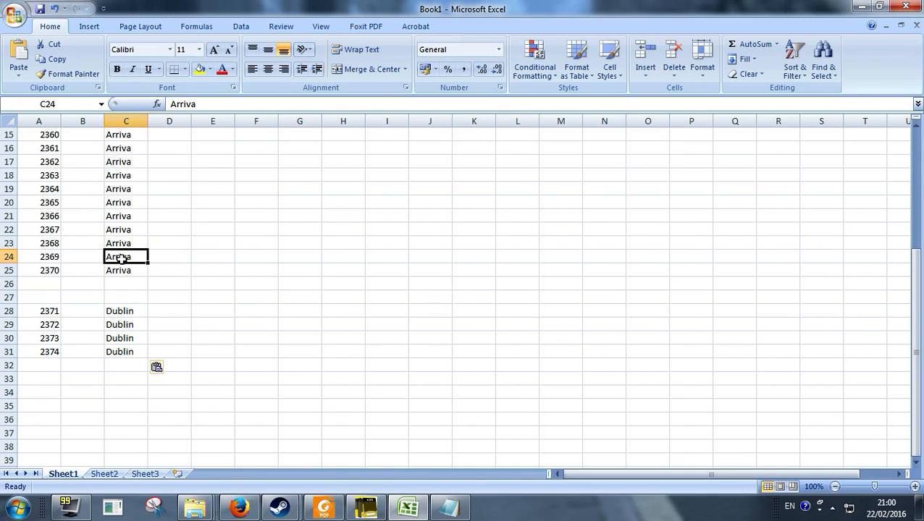
{"action": "key", "text": "ctrl+c"}
{"action": "left_click", "coordinate": [116, 312]}
{"action": "key", "text": "ctrl+v"}
{"action": "left_click_drag", "start_coordinate": [148, 317], "coordinate": [131, 358]}
- Copy A28:C31 over the Arriva_Enviro depot's Dublin entries in ailists.cfg in Notepad and remove the extra blank line
{"action": "left_click_drag", "start_coordinate": [45, 311], "coordinate": [121, 360]}
{"action": "key", "text": "ctrl+c"}
{"action": "key", "text": "alt+Tab"}
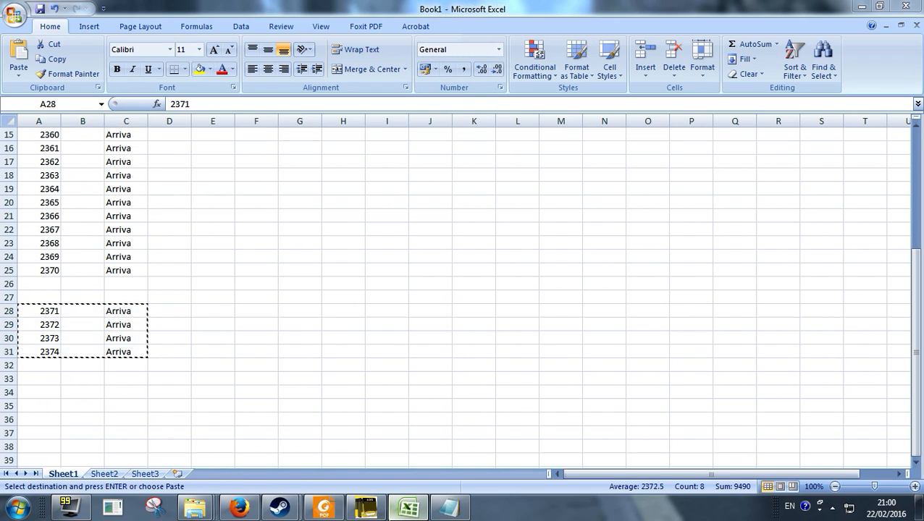
{"action": "key", "text": "ctrl+v"}
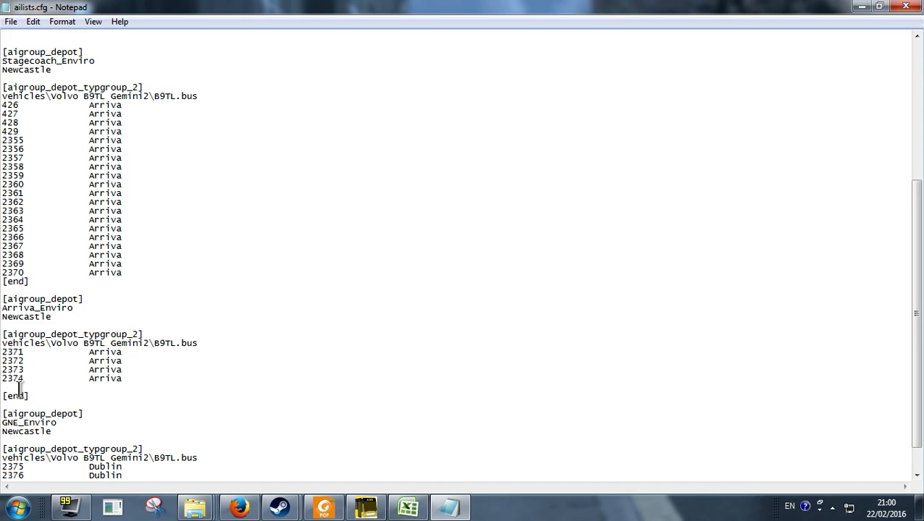
{"action": "key", "text": "BackSpace"}
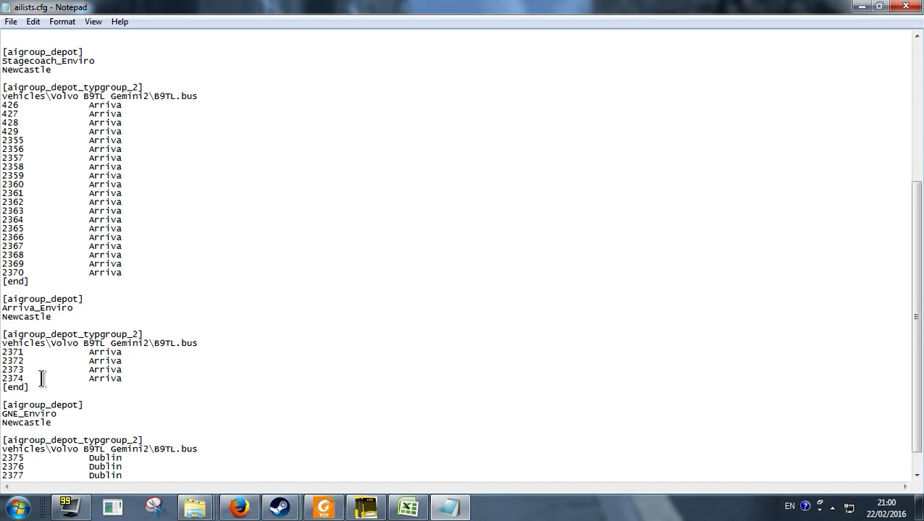
- Copy the GNE_Enviro depot's entries 2375 to 2378 from ailists.cfg and paste them into the Excel workbook at cell A33
{"action": "scroll", "coordinate": [41, 380], "scroll_direction": "down", "scroll_amount": 1}
{"action": "left_click_drag", "start_coordinate": [3, 432], "coordinate": [124, 458]}
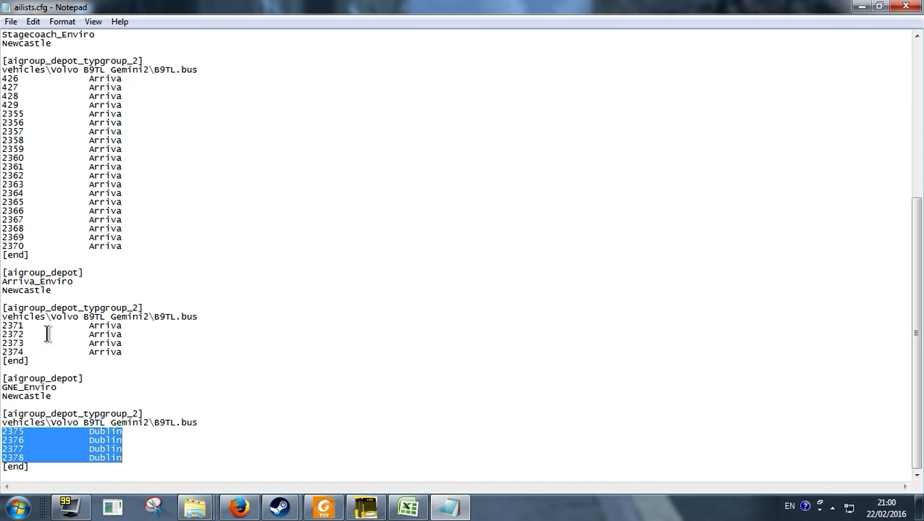
{"action": "left_click", "coordinate": [409, 511]}
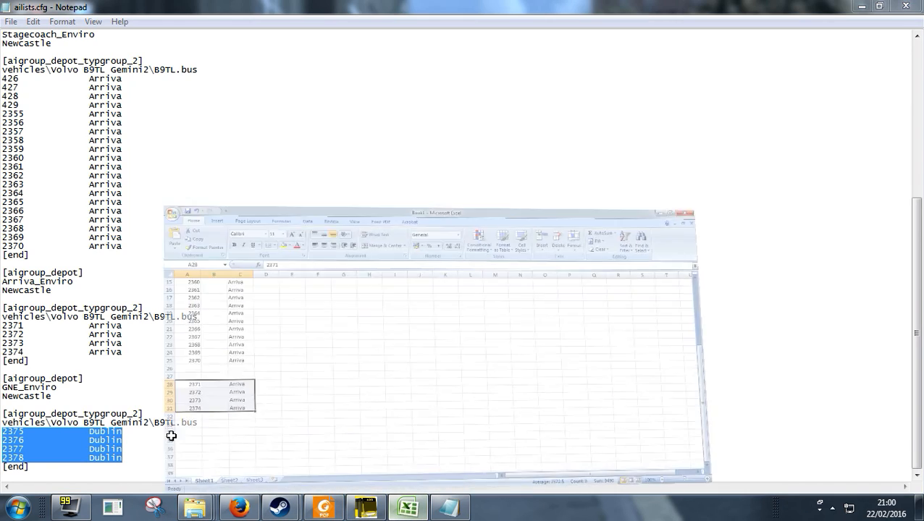
{"action": "left_click", "coordinate": [36, 384]}
{"action": "key", "text": "ctrl+v"}
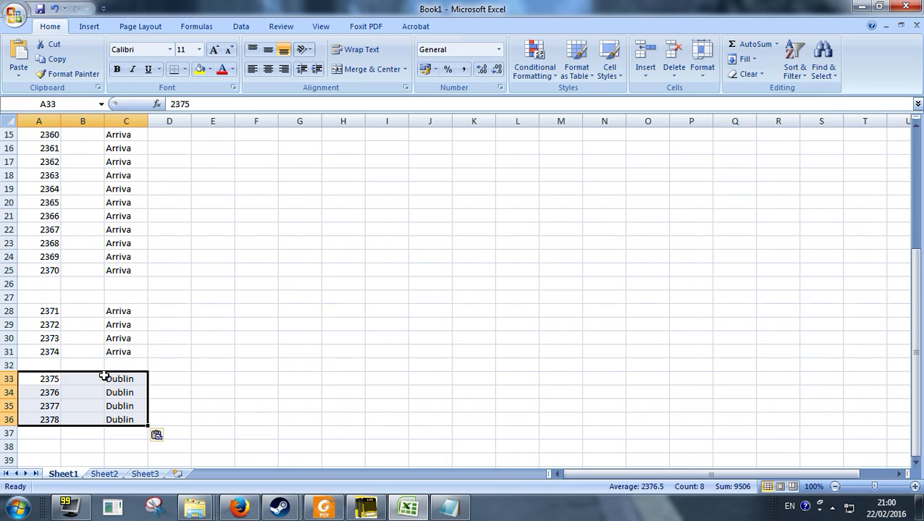
- Copy Arriva from cell C31 into C33 and fill it down to C36
{"action": "left_click", "coordinate": [119, 353]}
{"action": "key", "text": "ctrl+c"}
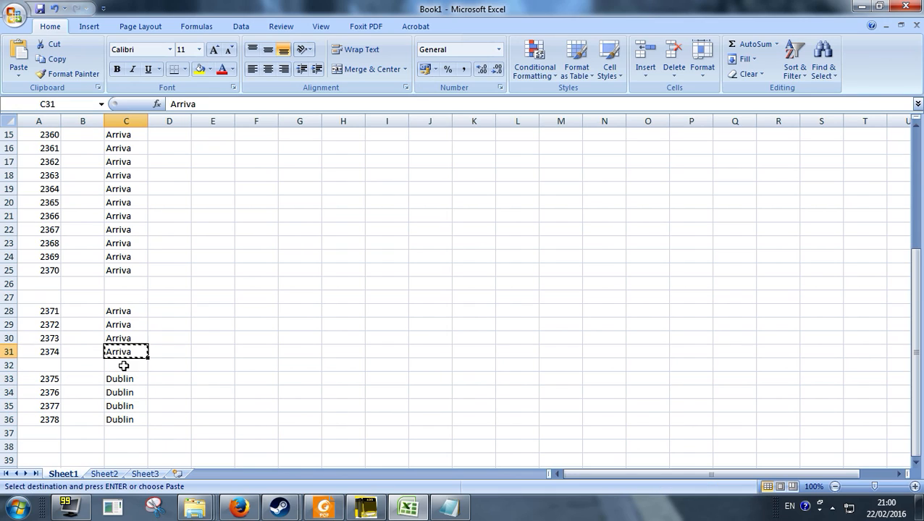
{"action": "left_click", "coordinate": [126, 378]}
{"action": "key", "text": "ctrl+v"}
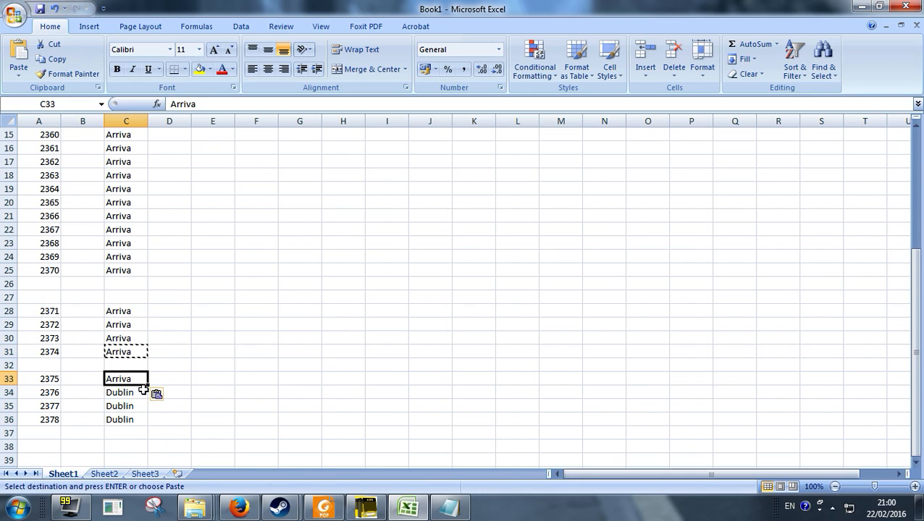
{"action": "left_click_drag", "start_coordinate": [148, 385], "coordinate": [139, 421]}
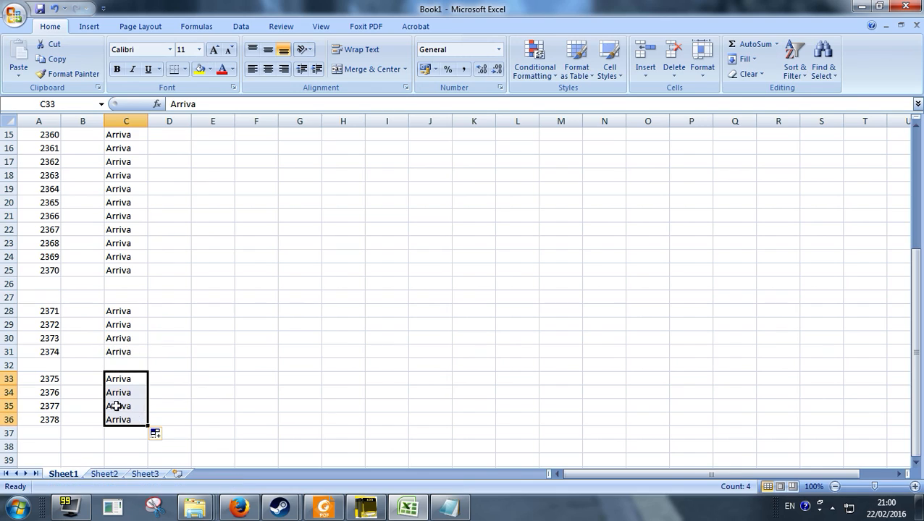
- Copy A33:C36 over the GNE_Enviro depot's Dublin entries in ailists.cfg in Notepad and remove the extra blank line
{"action": "left_click_drag", "start_coordinate": [43, 386], "coordinate": [116, 419]}
{"action": "key", "text": "ctrl+c"}
{"action": "left_click", "coordinate": [395, 502]}
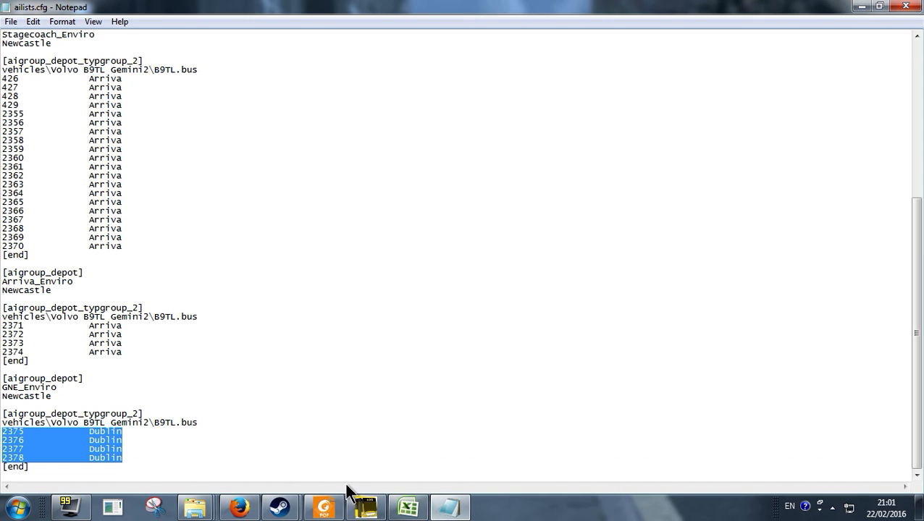
{"action": "key", "text": "ctrl+v"}
{"action": "key", "text": "BackSpace"}
- Check through the edited ailists.cfg and save it
{"action": "left_click", "coordinate": [227, 317]}
{"action": "scroll", "coordinate": [227, 323], "scroll_direction": "down", "scroll_amount": 1}
{"action": "scroll", "coordinate": [210, 351], "scroll_direction": "up", "scroll_amount": 10}
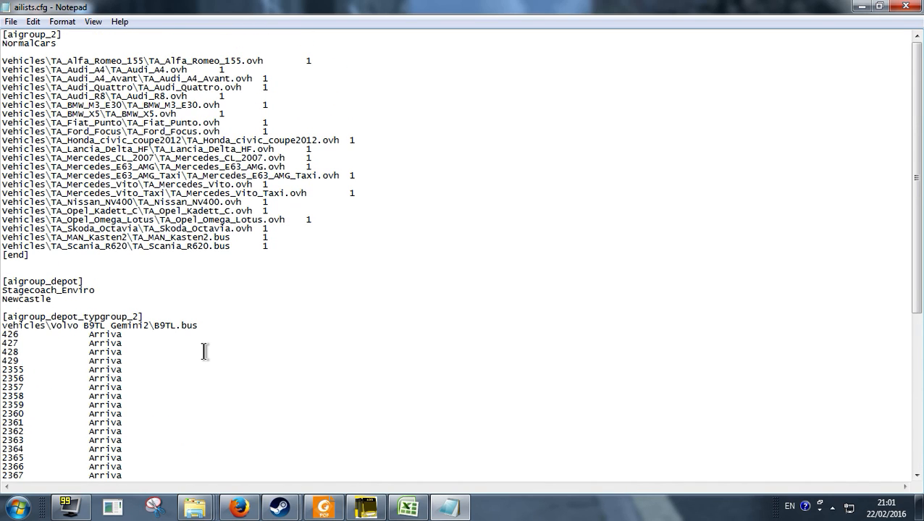
{"action": "left_click", "coordinate": [16, 26]}
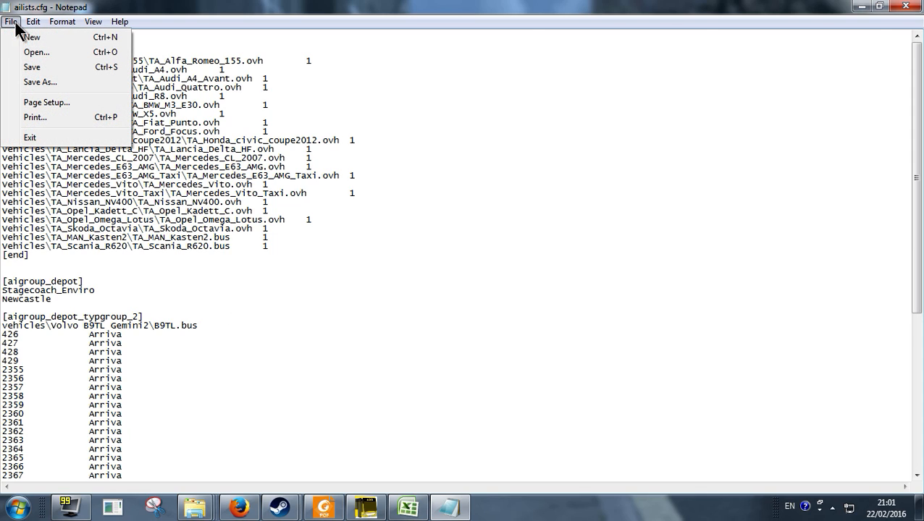
{"action": "left_click", "coordinate": [30, 68]}
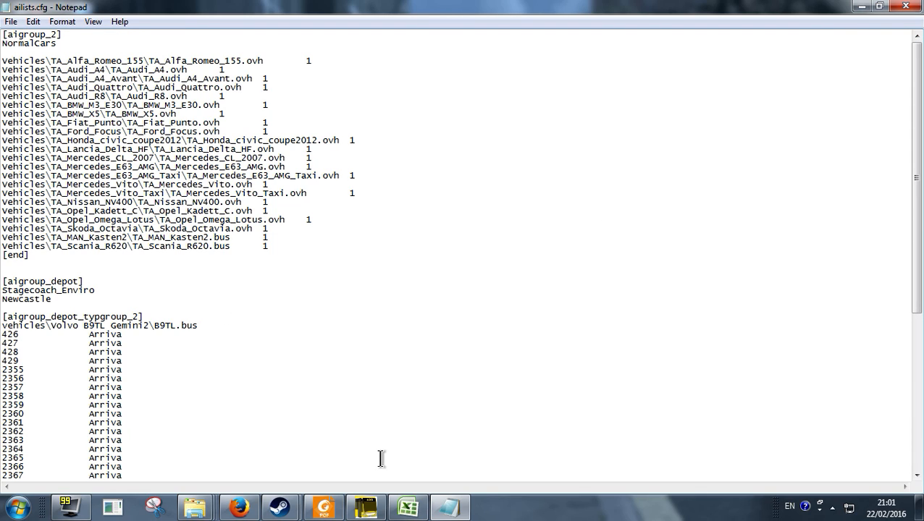
- Switch to the Steam library and launch OMSI 2
{"action": "left_click", "coordinate": [239, 507]}
{"action": "mouse_move", "coordinate": [279, 507]}
{"action": "left_click", "coordinate": [235, 458]}
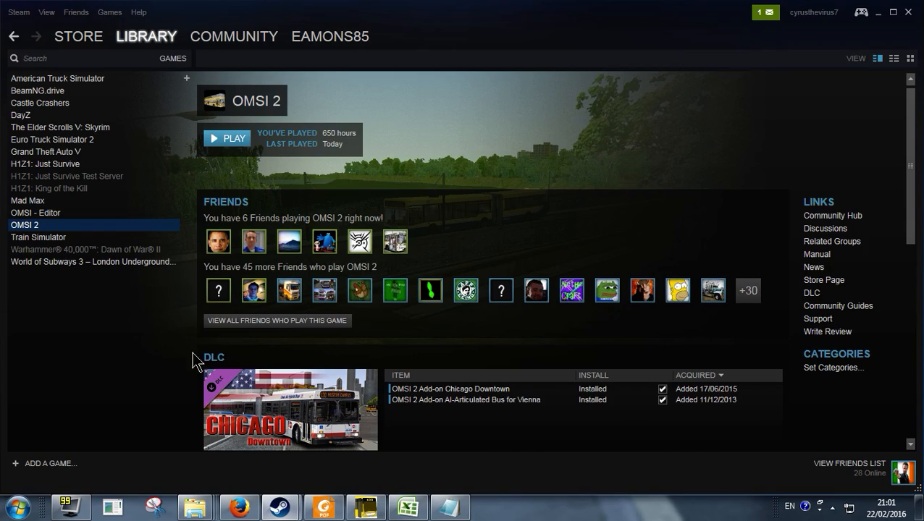
{"action": "left_click", "coordinate": [222, 142]}
{"action": "left_click", "coordinate": [239, 510]}
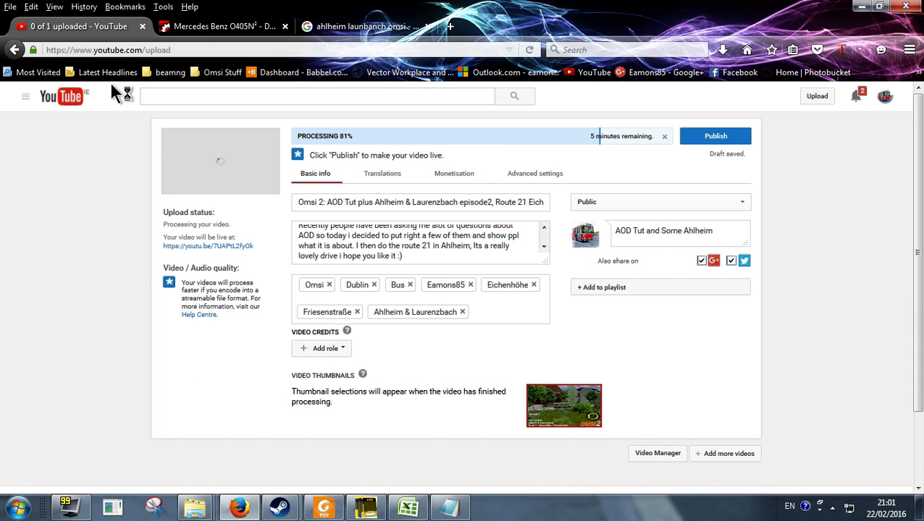
{"action": "mouse_move", "coordinate": [294, 509]}
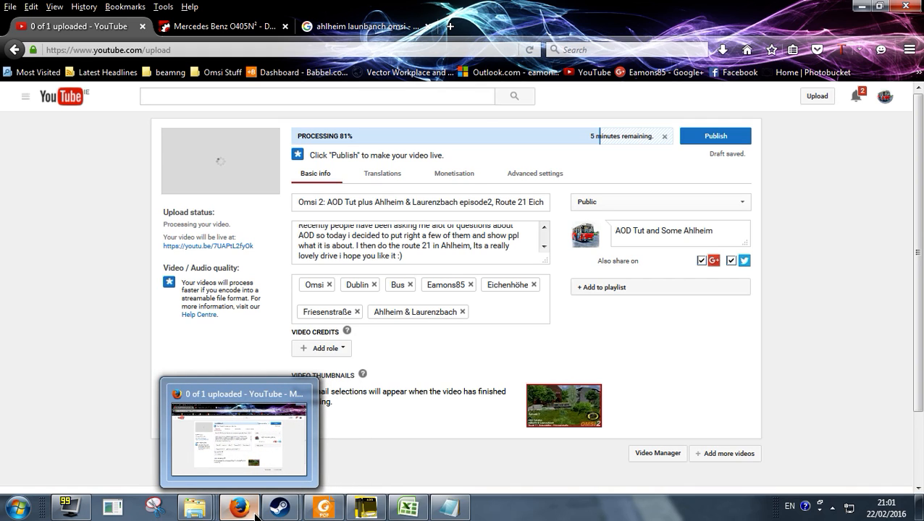
{"action": "left_click", "coordinate": [424, 513]}
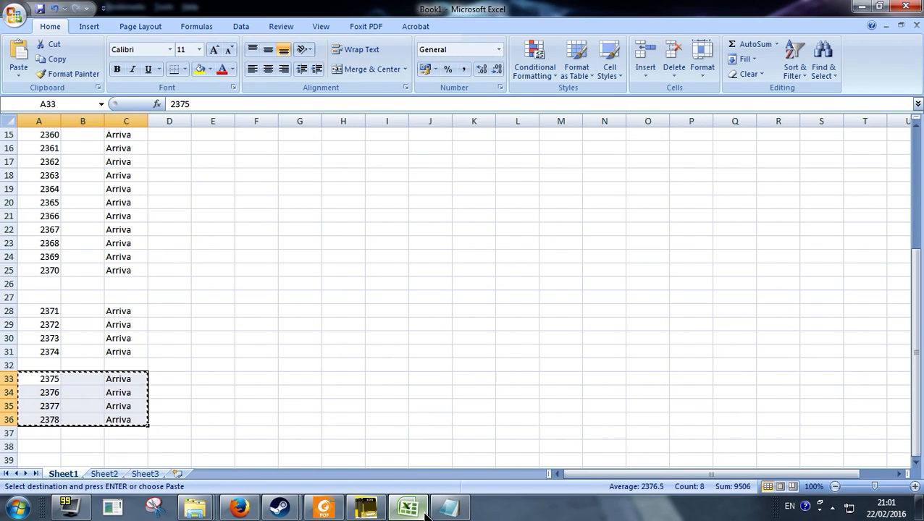
{"action": "left_click", "coordinate": [429, 446]}
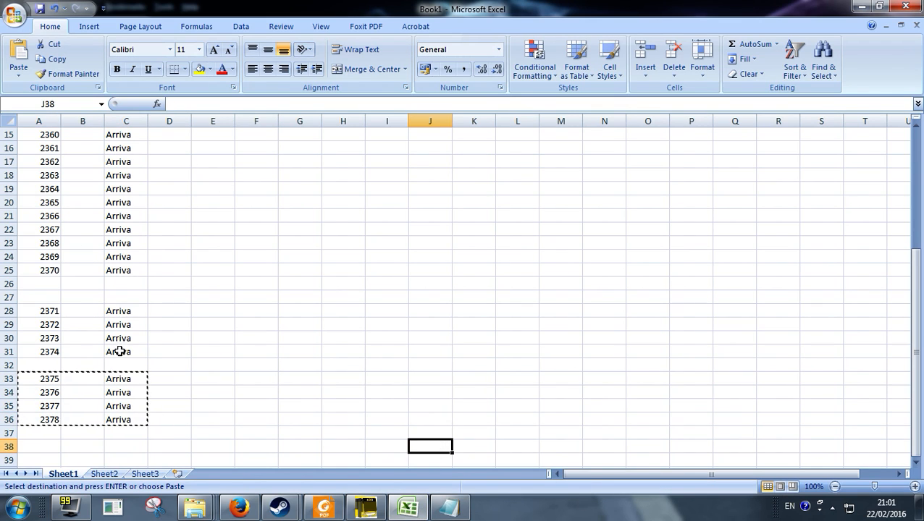
{"action": "left_click", "coordinate": [447, 512]}
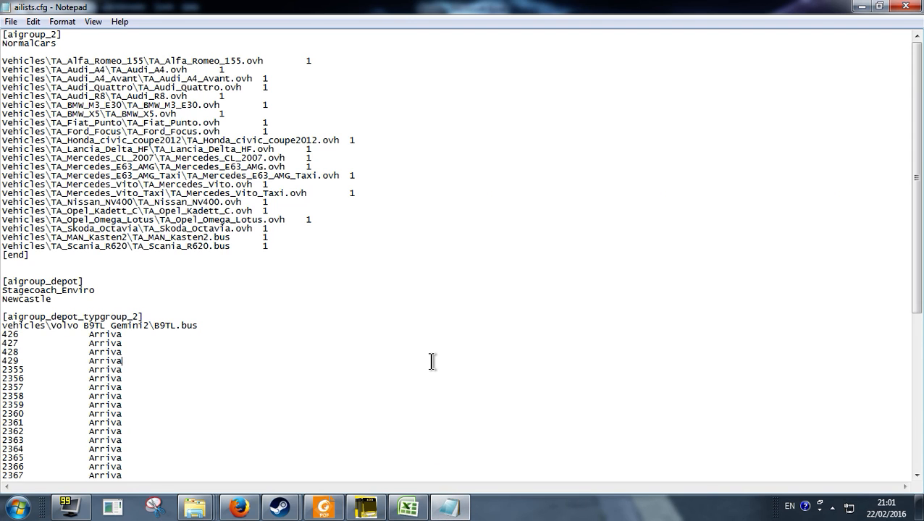
- Switch to File Explorer's Repaint window and go back up to the OMSI 2 folder
{"action": "mouse_move", "coordinate": [209, 511]}
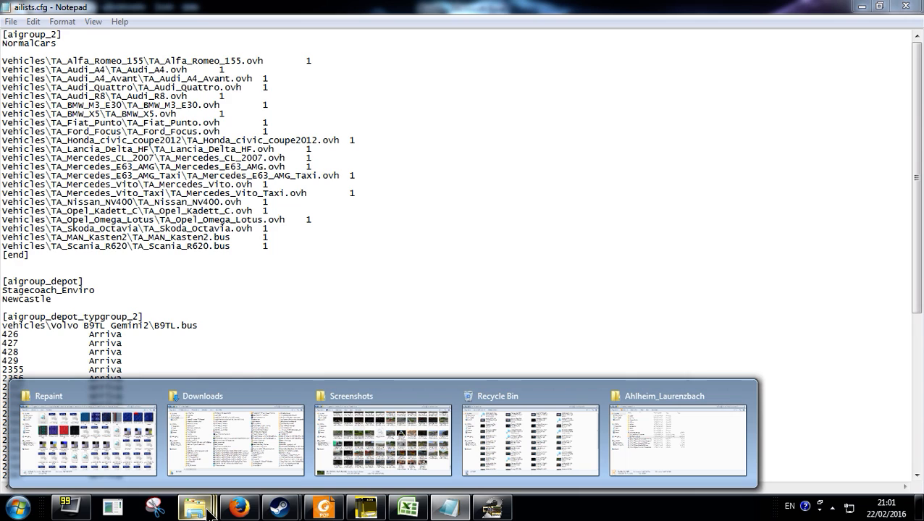
{"action": "left_click", "coordinate": [78, 445]}
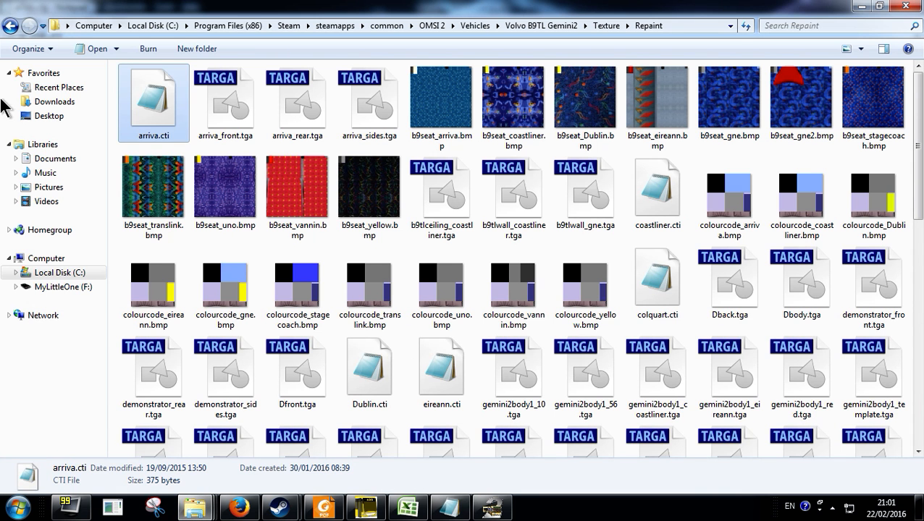
{"action": "left_click", "coordinate": [9, 27]}
{"action": "left_click", "coordinate": [9, 28]}
{"action": "left_click", "coordinate": [8, 27]}
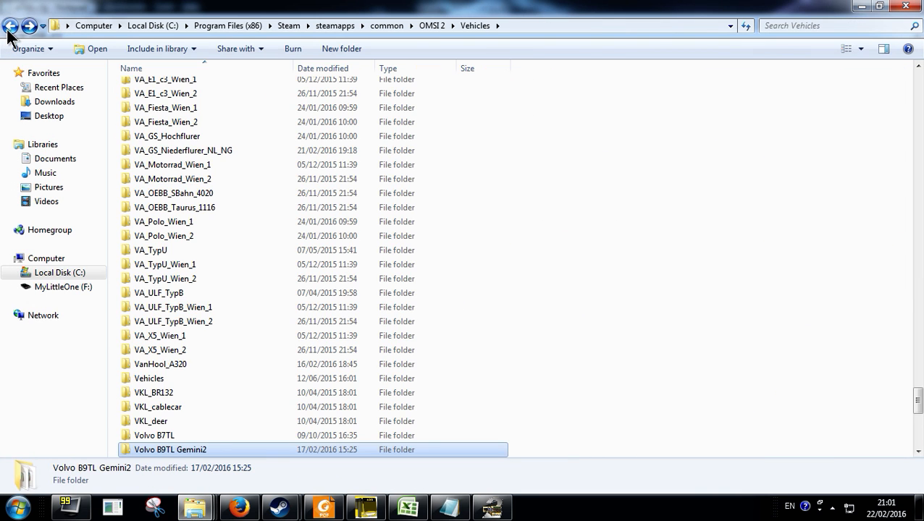
{"action": "left_click", "coordinate": [8, 28]}
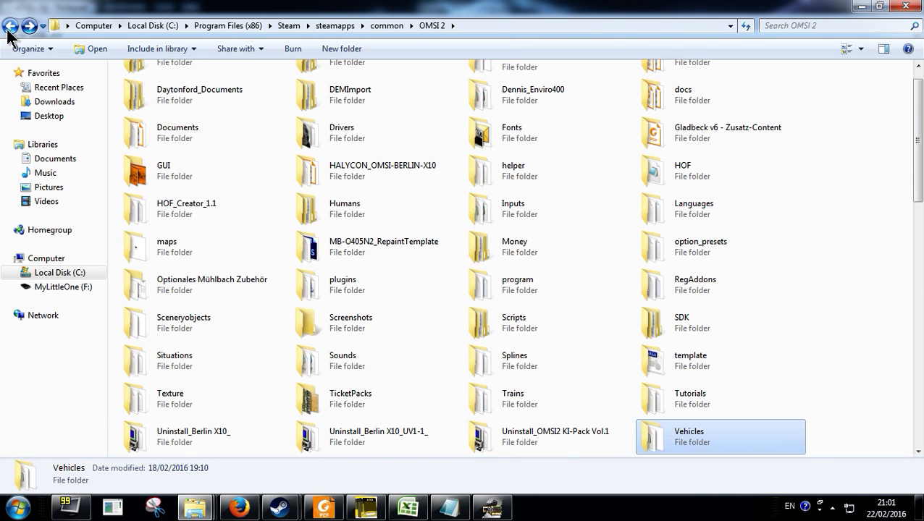
- Open the OMSI 2 maps folder and browse to the maps at the end of the list
{"action": "double_click", "coordinate": [163, 244]}
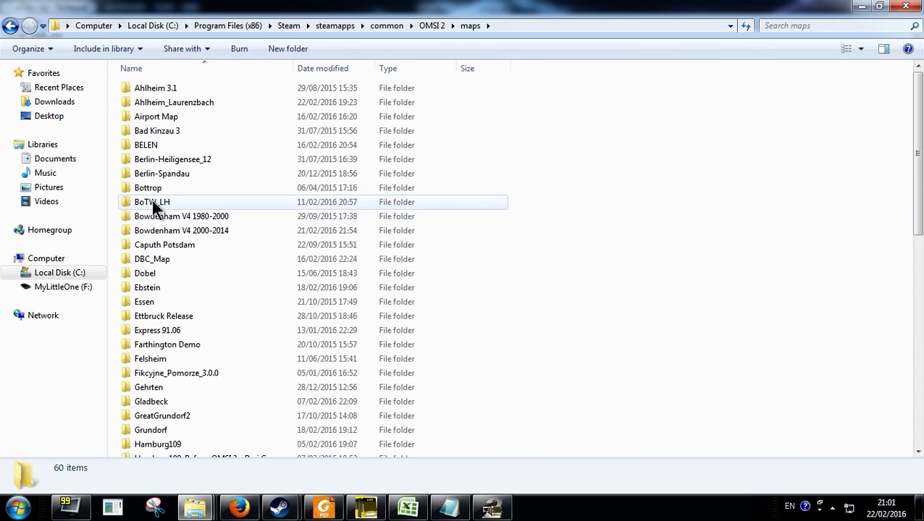
{"action": "mouse_move", "coordinate": [149, 201]}
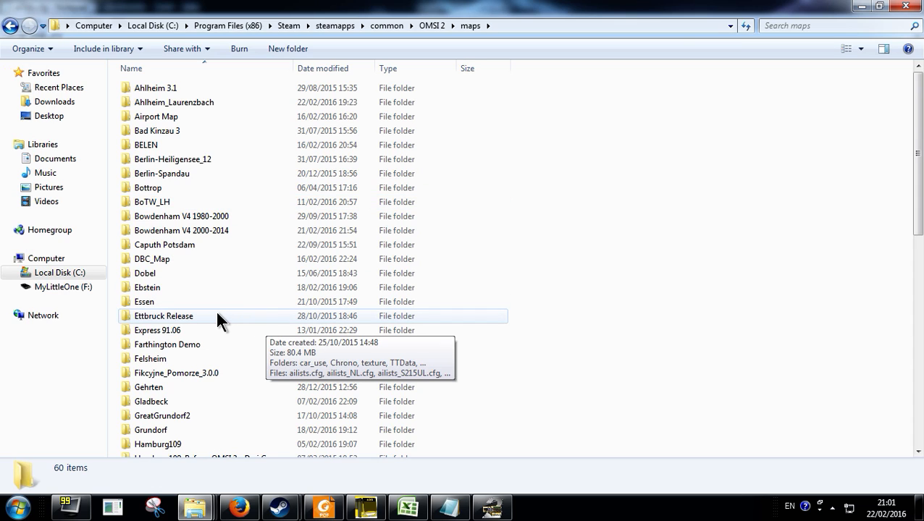
{"action": "scroll", "coordinate": [218, 318], "scroll_direction": "down", "scroll_amount": 11}
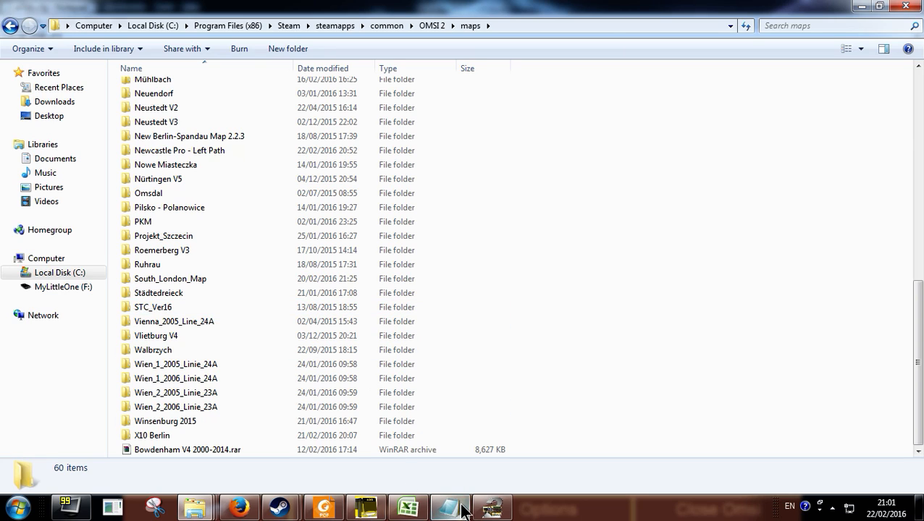
- Switch to OMSI 2 and start Newcastle Pro - Left Path without buses at the entry point City Centre: Newgate St (36)(33)
{"action": "left_click", "coordinate": [486, 513]}
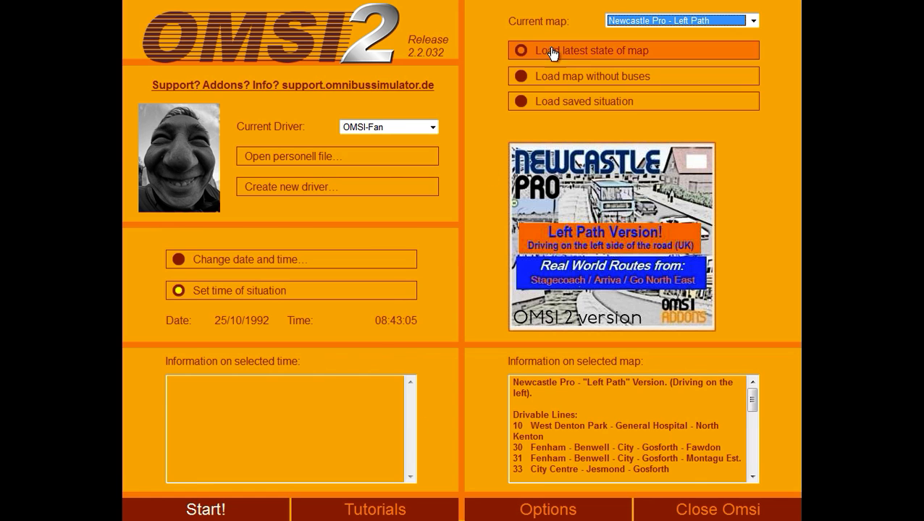
{"action": "left_click", "coordinate": [521, 78]}
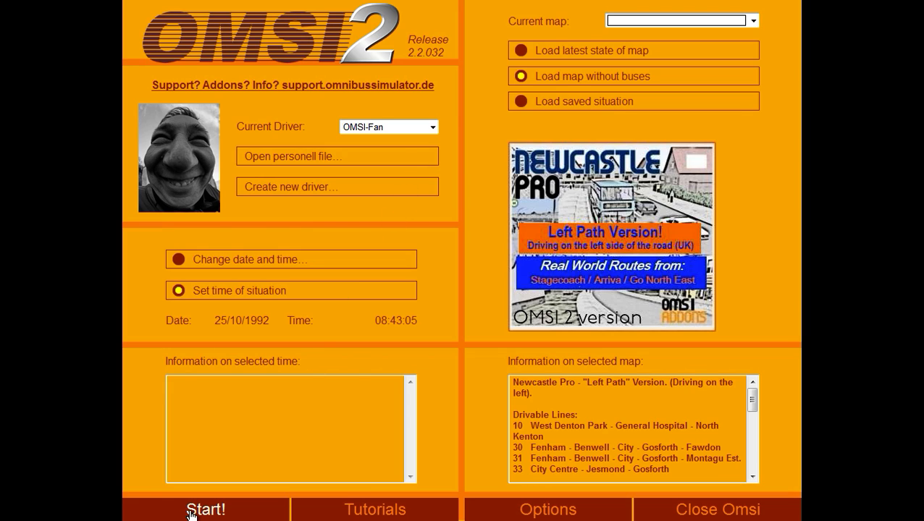
{"action": "left_click", "coordinate": [190, 511]}
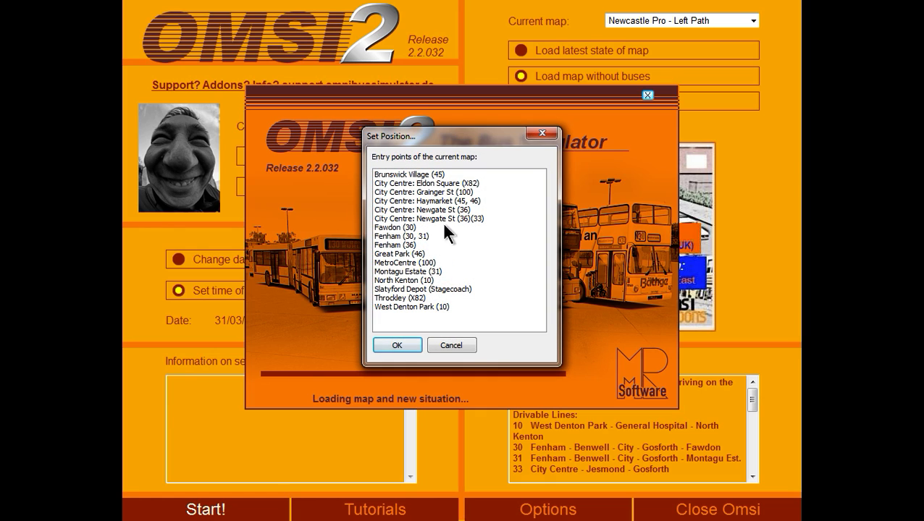
{"action": "left_click", "coordinate": [405, 219]}
{"action": "left_click", "coordinate": [397, 347]}
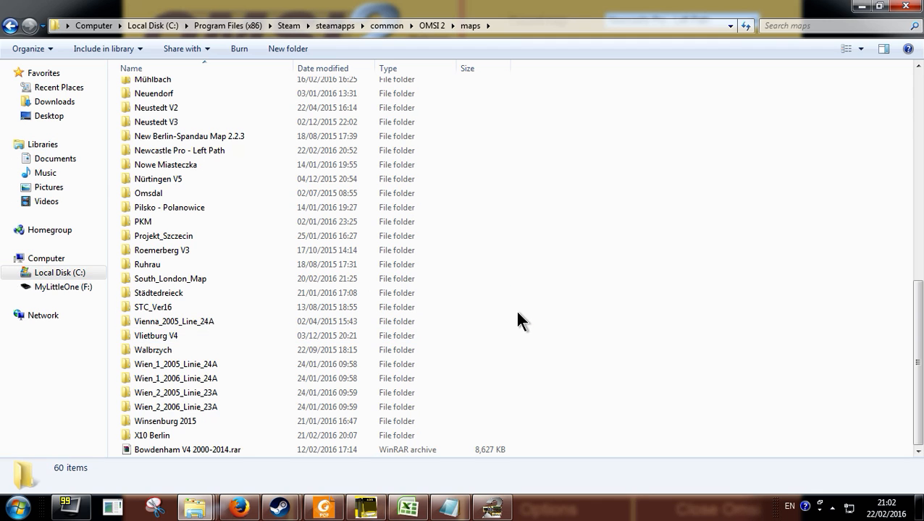
- Open ailists.cfg from the Städtedreieck map folder, maximize Notepad and go to the MB_O530.bus depot entries
{"action": "double_click", "coordinate": [197, 291]}
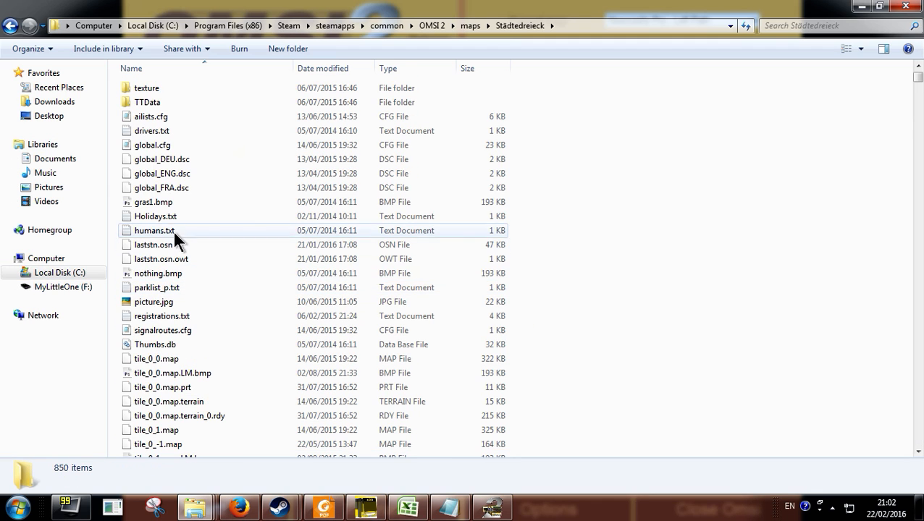
{"action": "double_click", "coordinate": [146, 119]}
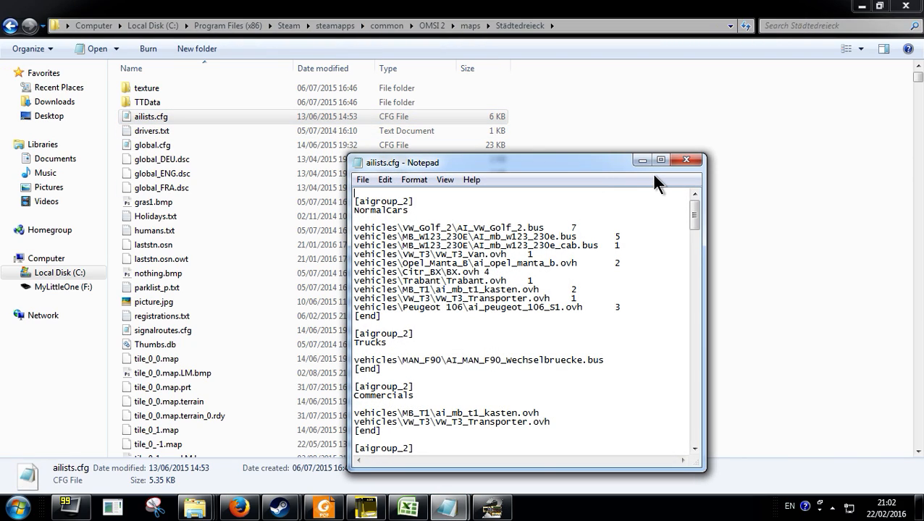
{"action": "left_click", "coordinate": [660, 161]}
{"action": "scroll", "coordinate": [593, 239], "scroll_direction": "down", "scroll_amount": 6}
{"action": "left_click_drag", "start_coordinate": [915, 133], "coordinate": [917, 165]}
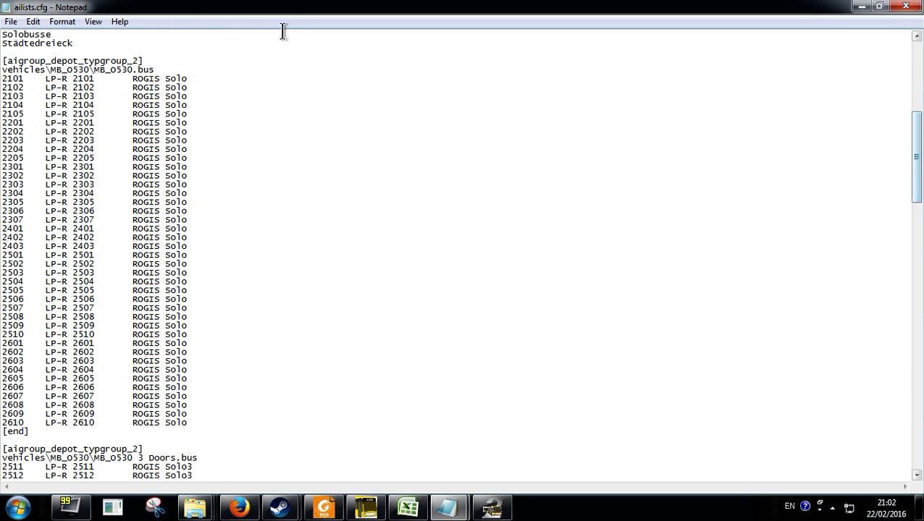
- Copy all the MB_O530.bus depot entries from 2101 to 2610
{"action": "left_click", "coordinate": [133, 87]}
{"action": "key", "text": "shift+Home"}
{"action": "left_click_drag", "start_coordinate": [133, 79], "coordinate": [186, 78]}
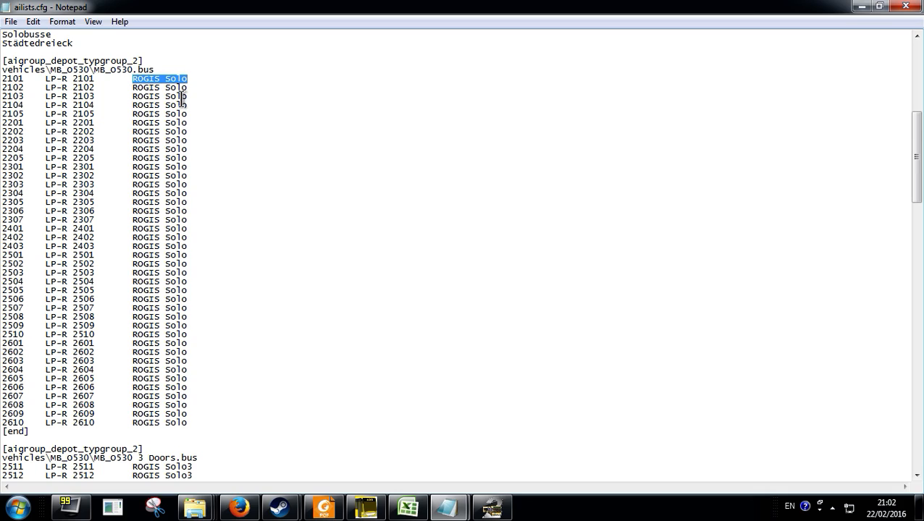
{"action": "left_click", "coordinate": [4, 79]}
{"action": "left_click_drag", "start_coordinate": [3, 79], "coordinate": [215, 423]}
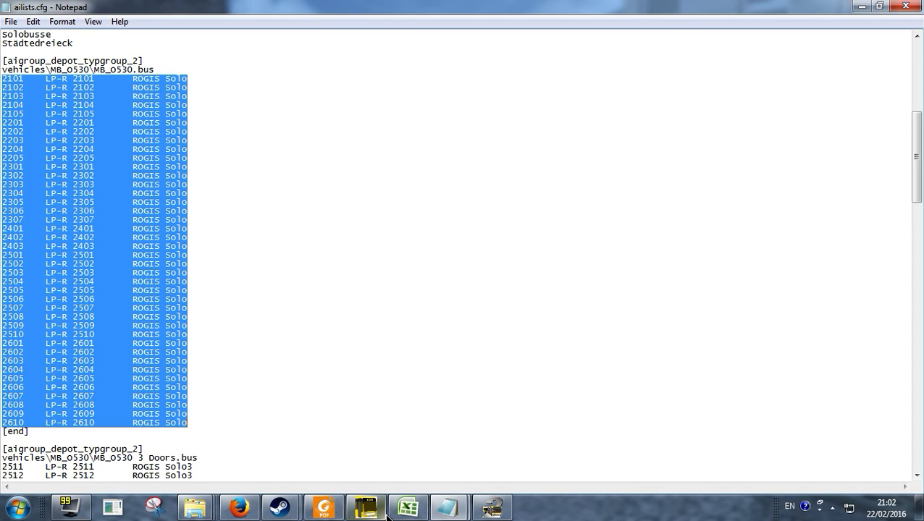
- Switch to the Excel workbook and clear the old Dublin and Arriva bus list from Sheet1
{"action": "left_click", "coordinate": [407, 507]}
{"action": "key", "text": "ctrl+a"}
{"action": "left_click", "coordinate": [169, 310]}
{"action": "left_click_drag", "start_coordinate": [139, 422], "coordinate": [31, 35]}
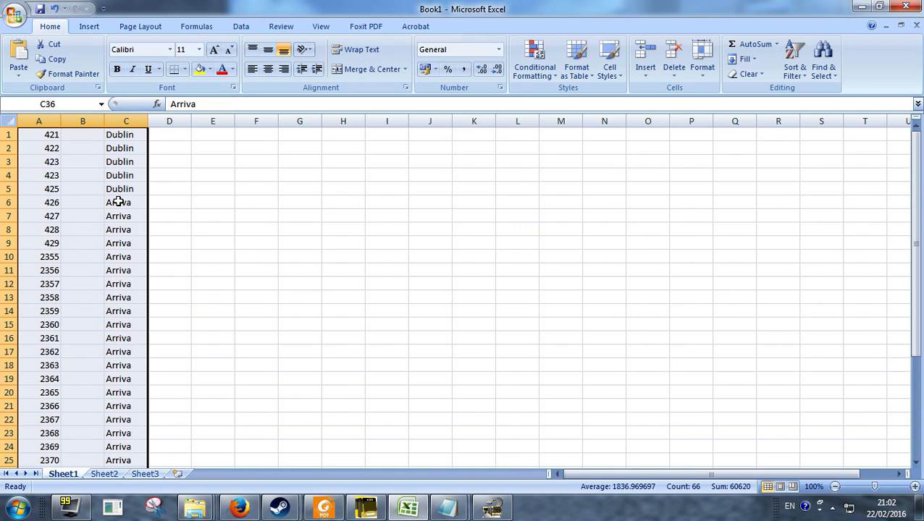
{"action": "key", "text": "Delete"}
{"action": "scroll", "coordinate": [115, 227], "scroll_direction": "down", "scroll_amount": 8}
{"action": "left_click", "coordinate": [79, 180]}
{"action": "scroll", "coordinate": [46, 149], "scroll_direction": "up", "scroll_amount": 8}
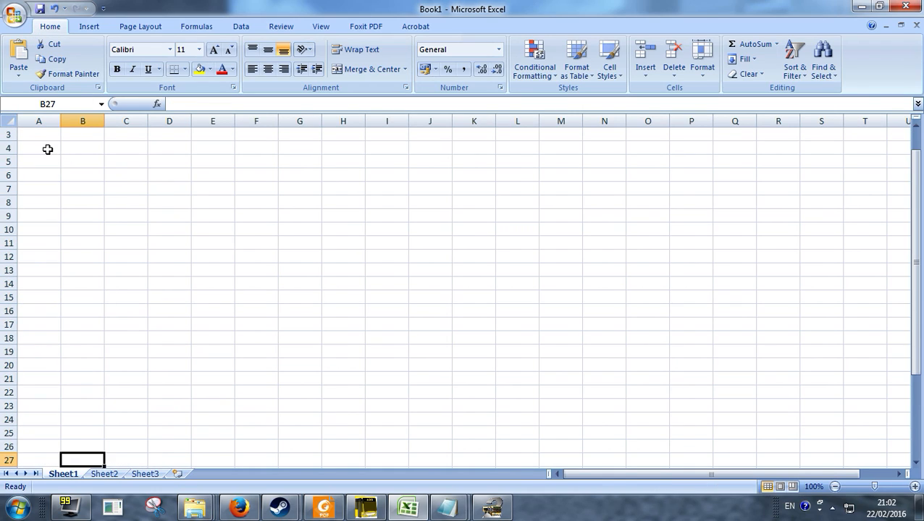
- Paste the copied bus entries starting at A1 and widen columns A to C
{"action": "left_click", "coordinate": [40, 137]}
{"action": "key", "text": "ctrl+v"}
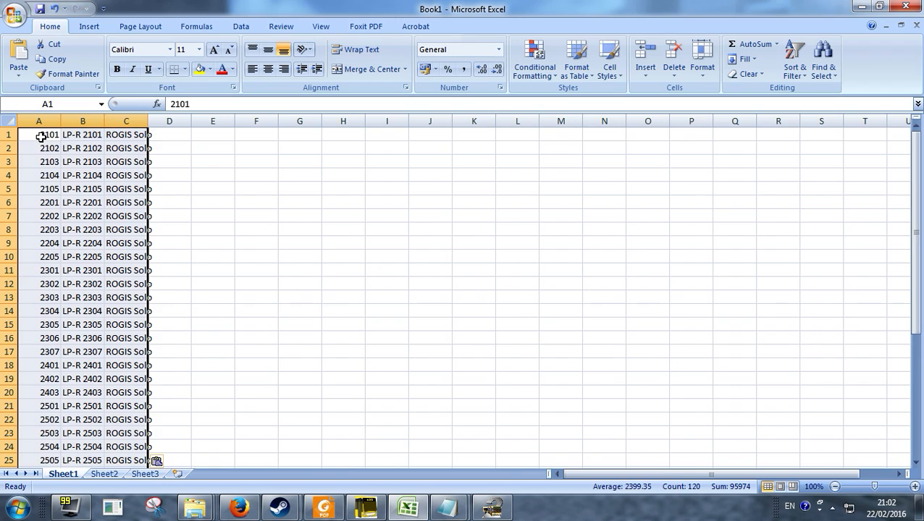
{"action": "left_click_drag", "start_coordinate": [106, 123], "coordinate": [85, 121]}
{"action": "left_click", "coordinate": [124, 121]}
{"action": "left_click_drag", "start_coordinate": [129, 121], "coordinate": [189, 121]}
{"action": "left_click_drag", "start_coordinate": [85, 125], "coordinate": [127, 125]}
{"action": "left_click_drag", "start_coordinate": [44, 121], "coordinate": [66, 121]}
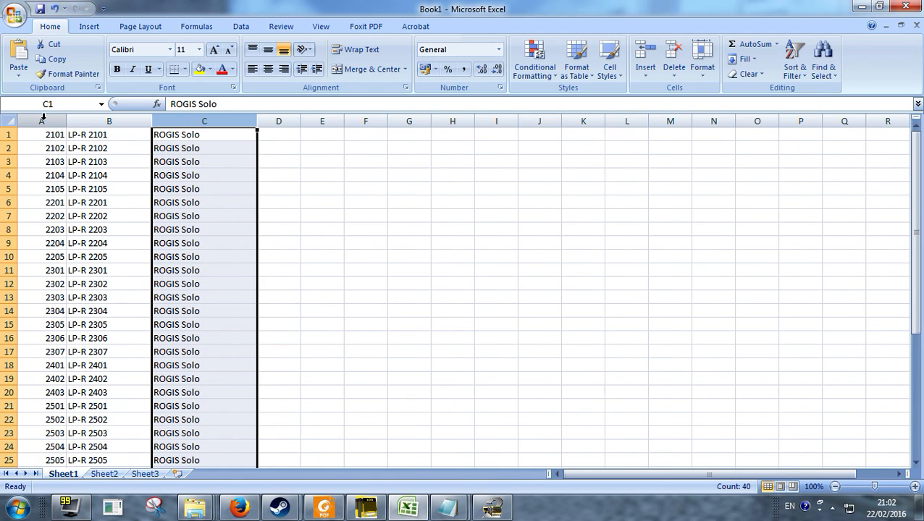
{"action": "double_click", "coordinate": [63, 121]}
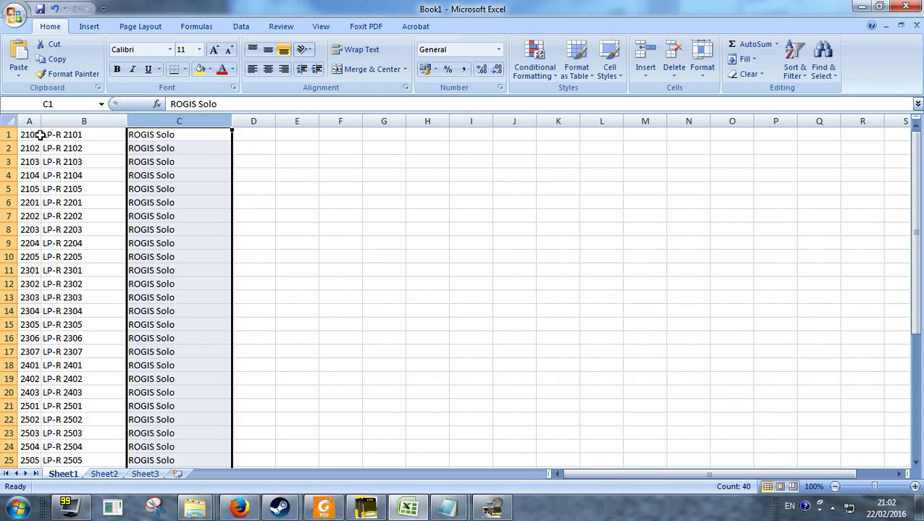
{"action": "double_click", "coordinate": [44, 118]}
{"action": "left_click_drag", "start_coordinate": [41, 120], "coordinate": [89, 121]}
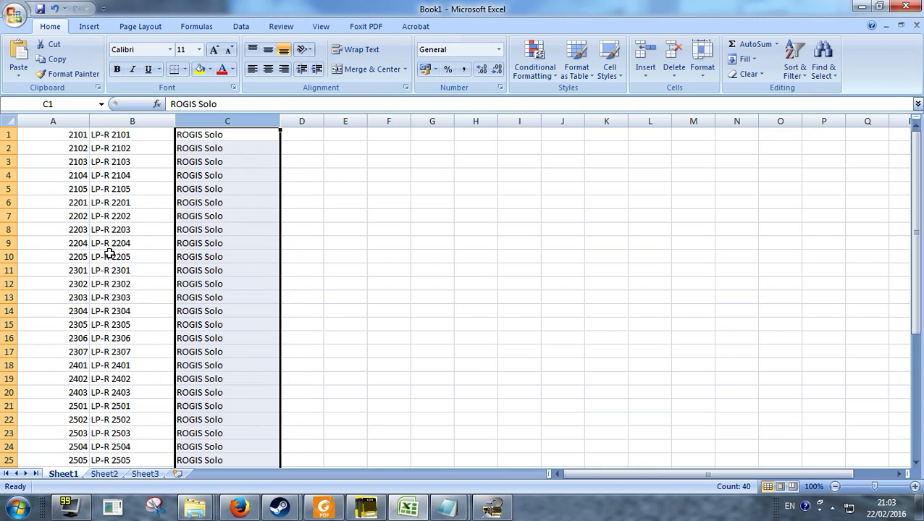
- Examine the pasted number, registration and repaint columns, and compare them with the MB_O530.bus group in Städtedreieck's ailists.cfg in Notepad
{"action": "left_click_drag", "start_coordinate": [98, 144], "coordinate": [88, 228]}
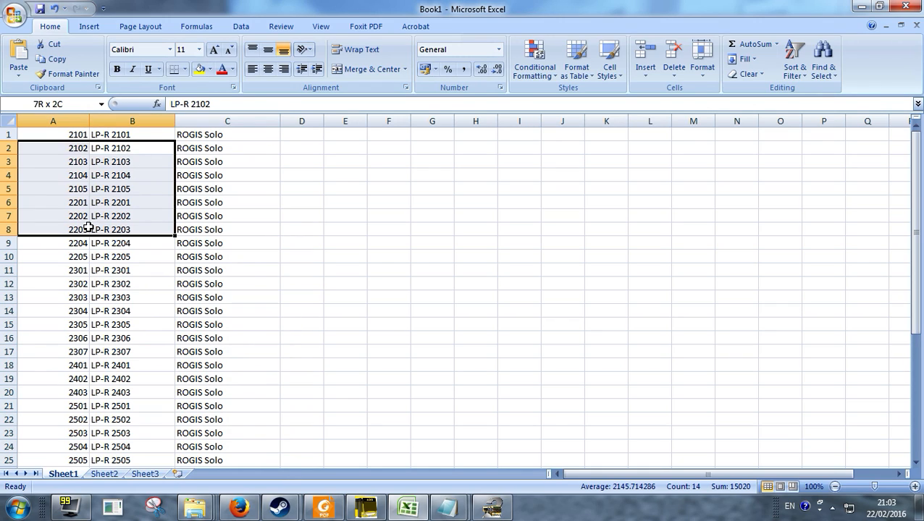
{"action": "left_click", "coordinate": [78, 134]}
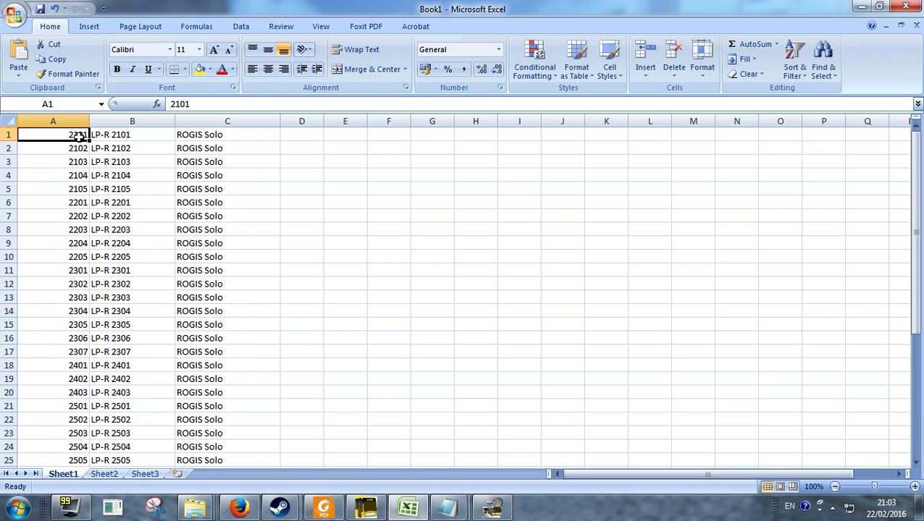
{"action": "left_click_drag", "start_coordinate": [218, 137], "coordinate": [198, 66]}
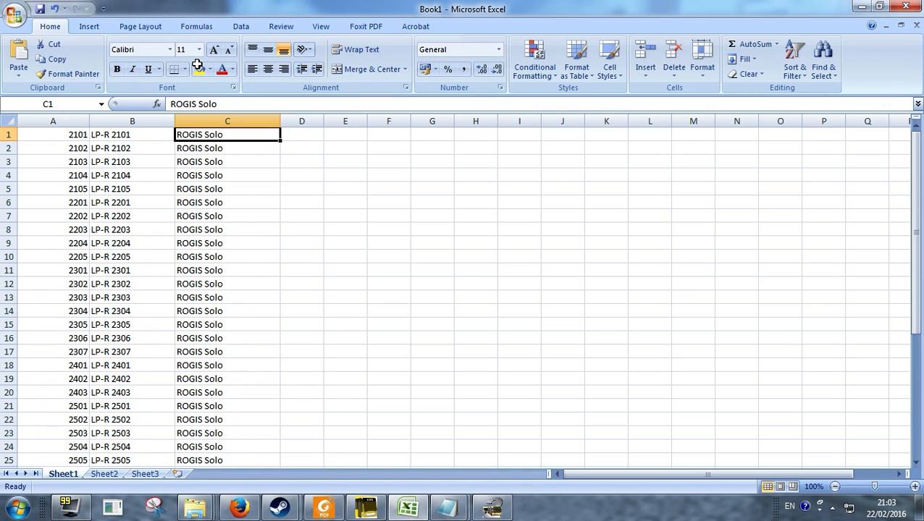
{"action": "left_click", "coordinate": [282, 205]}
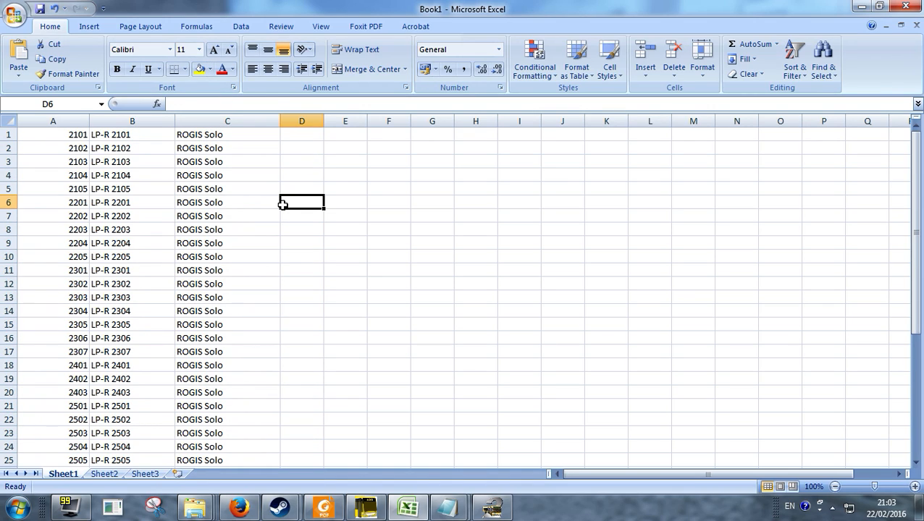
{"action": "mouse_move", "coordinate": [439, 511]}
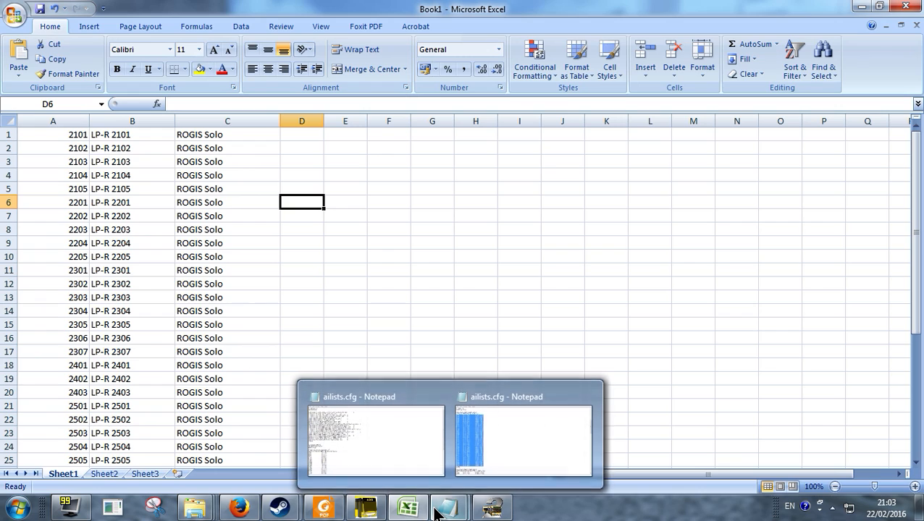
{"action": "left_click", "coordinate": [477, 422]}
{"action": "left_click_drag", "start_coordinate": [352, 308], "coordinate": [352, 312]}
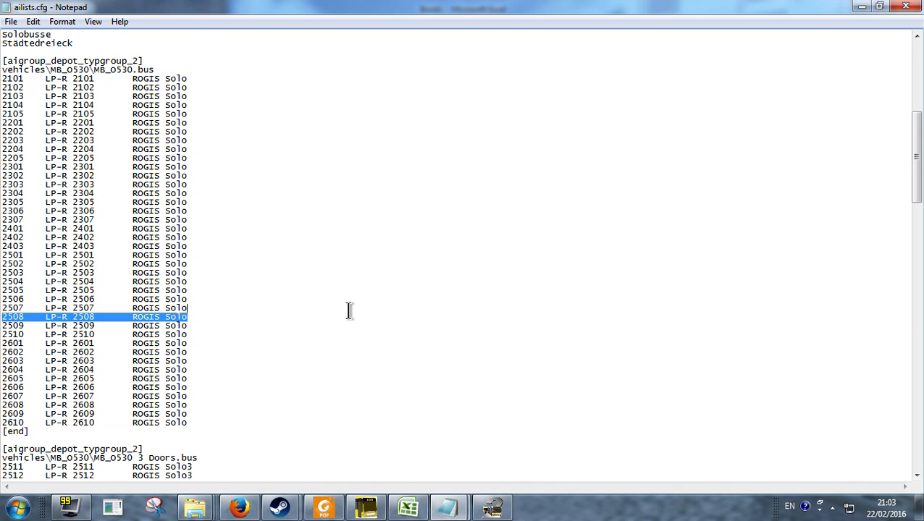
{"action": "scroll", "coordinate": [214, 210], "scroll_direction": "up", "scroll_amount": 5}
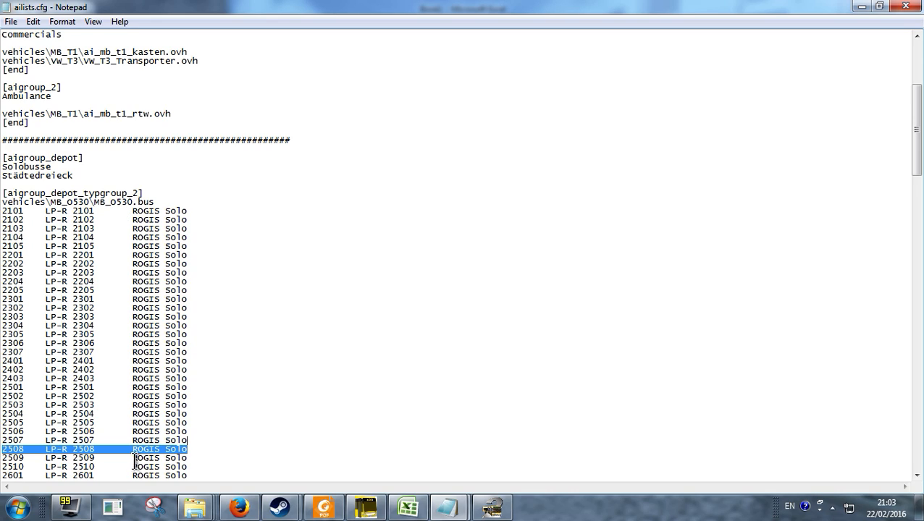
- Switch to File Explorer's Städtedreieck window, go back to the OMSI 2 folder and open Vehicles
{"action": "mouse_move", "coordinate": [184, 506]}
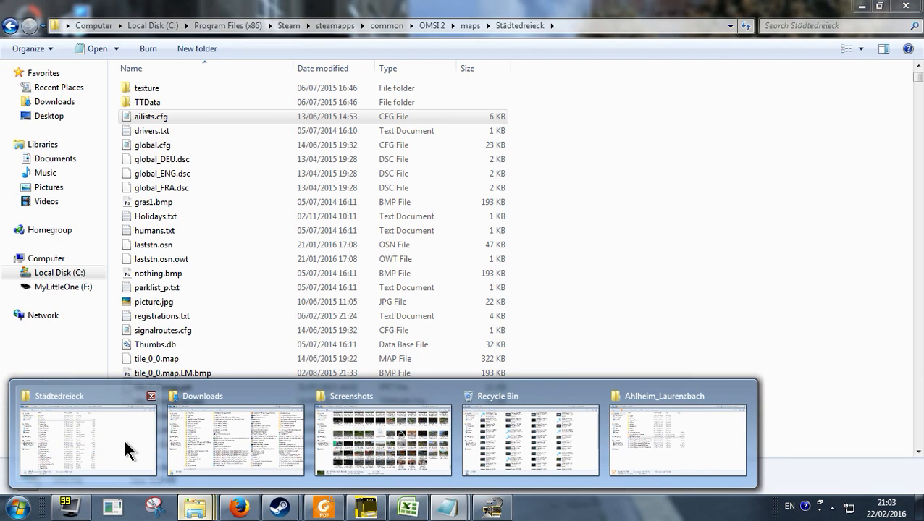
{"action": "left_click", "coordinate": [122, 437]}
{"action": "left_click", "coordinate": [11, 26]}
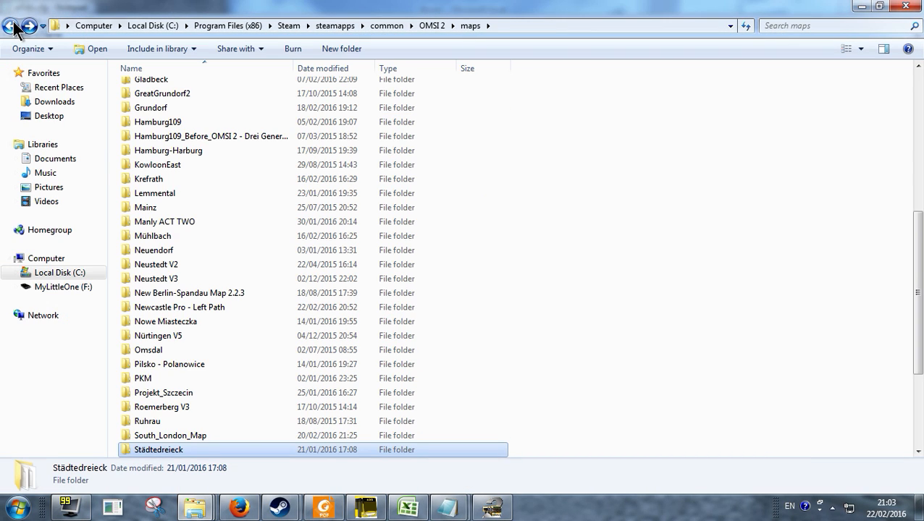
{"action": "left_click", "coordinate": [177, 222]}
{"action": "left_click", "coordinate": [12, 29]}
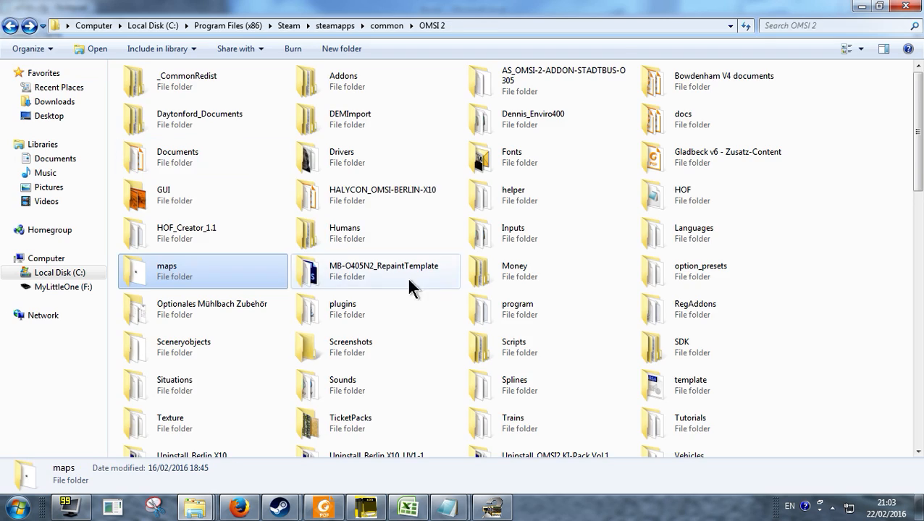
{"action": "scroll", "coordinate": [408, 289], "scroll_direction": "down", "scroll_amount": 5}
{"action": "double_click", "coordinate": [667, 132]}
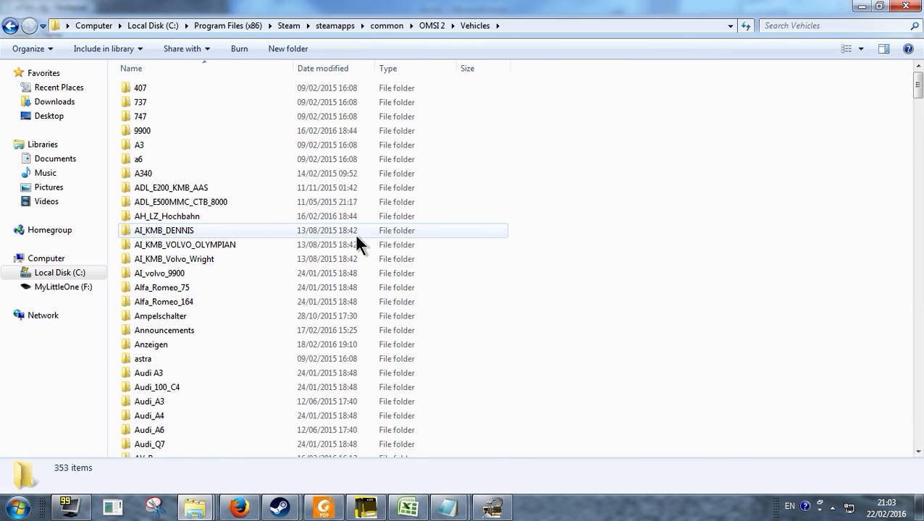
{"action": "key", "text": "m"}
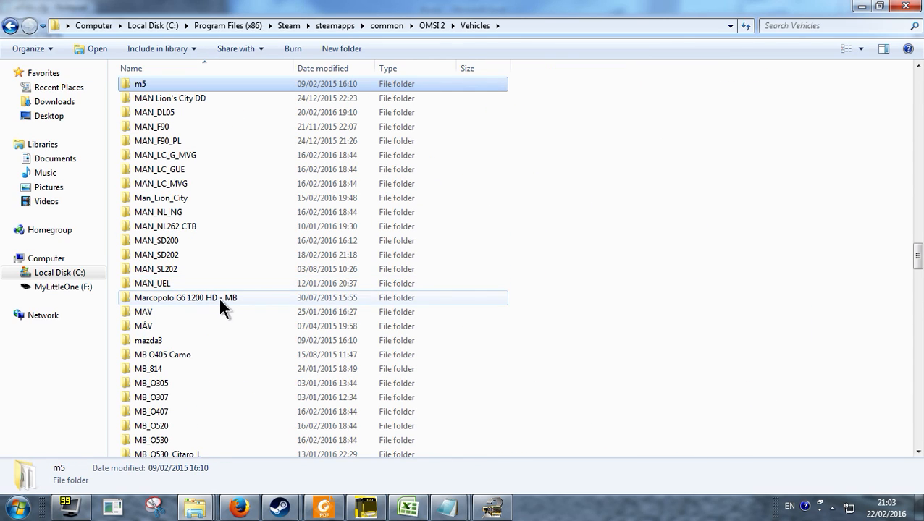
{"action": "scroll", "coordinate": [202, 333], "scroll_direction": "down", "scroll_amount": 1}
{"action": "double_click", "coordinate": [179, 352]}
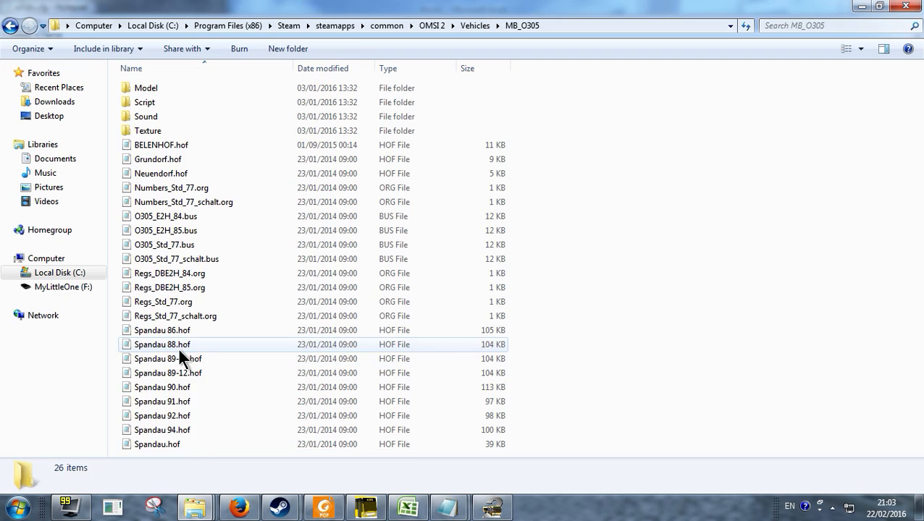
{"action": "double_click", "coordinate": [160, 131]}
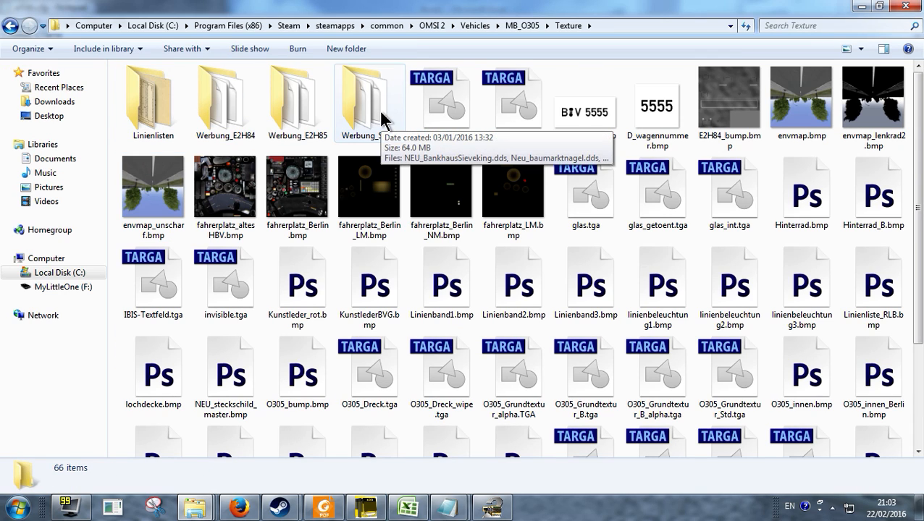
{"action": "left_click", "coordinate": [11, 27]}
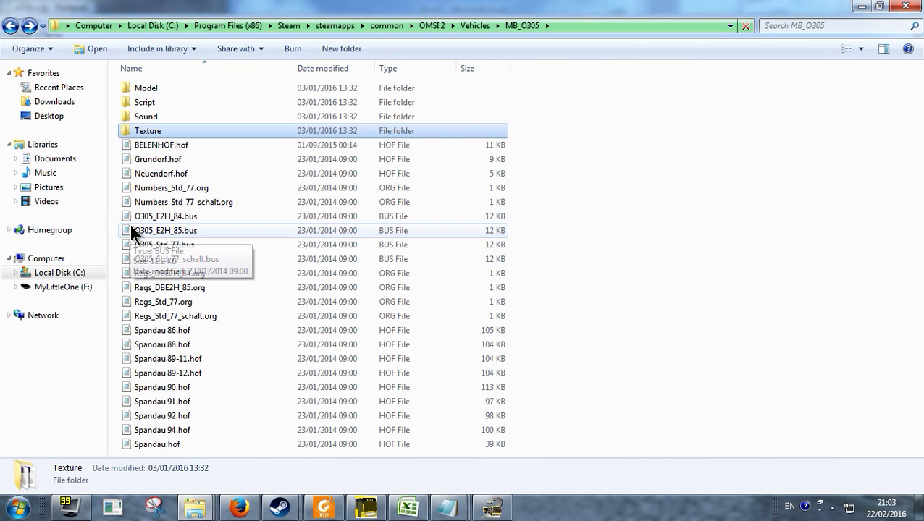
{"action": "left_click", "coordinate": [11, 26]}
- From Vehicles, open the MB_O530 folder's Texture\rep repaint folder
{"action": "scroll", "coordinate": [175, 239], "scroll_direction": "down", "scroll_amount": 2}
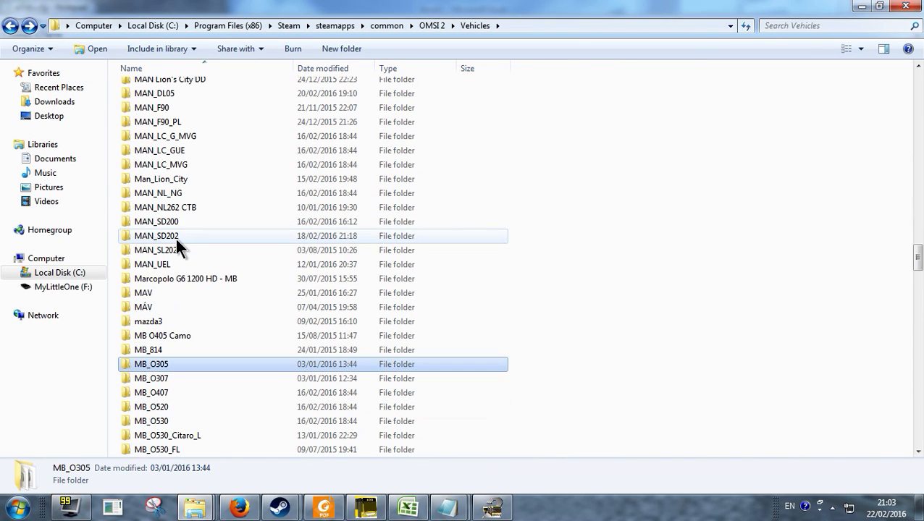
{"action": "double_click", "coordinate": [167, 432]}
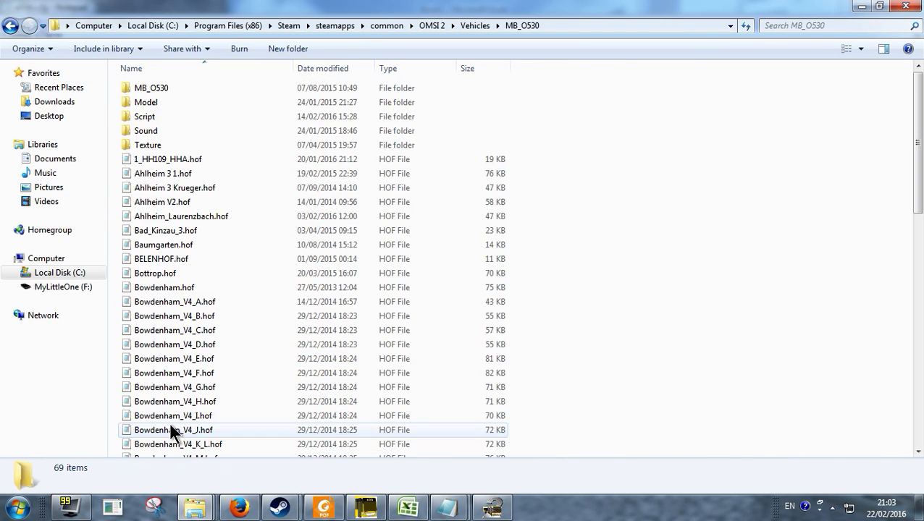
{"action": "double_click", "coordinate": [154, 148]}
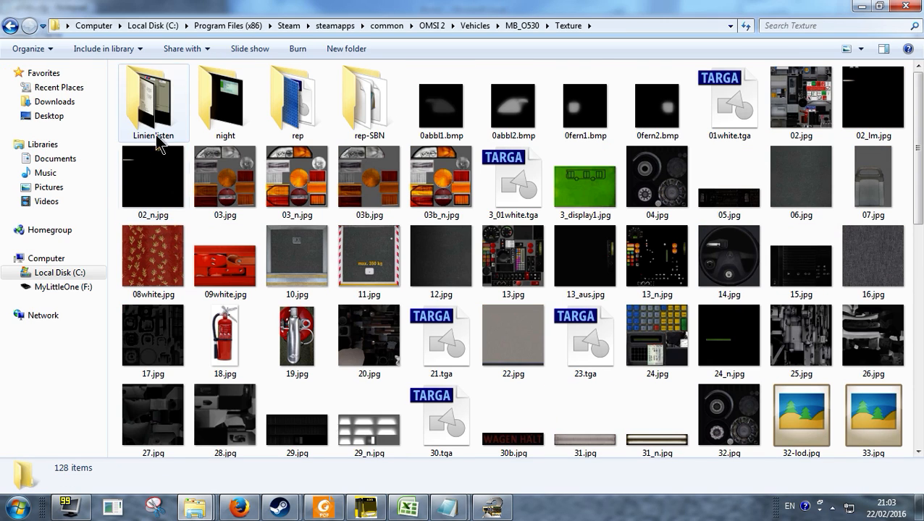
{"action": "double_click", "coordinate": [299, 102]}
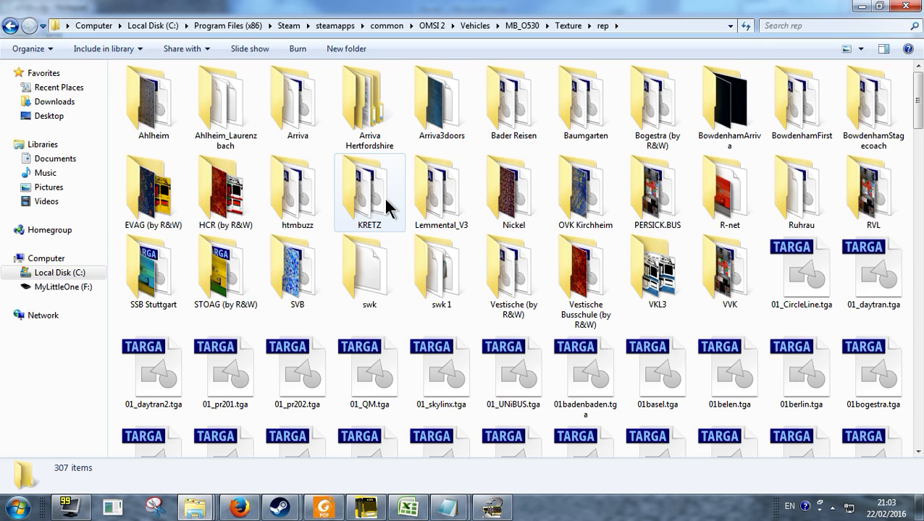
{"action": "mouse_move", "coordinate": [388, 207]}
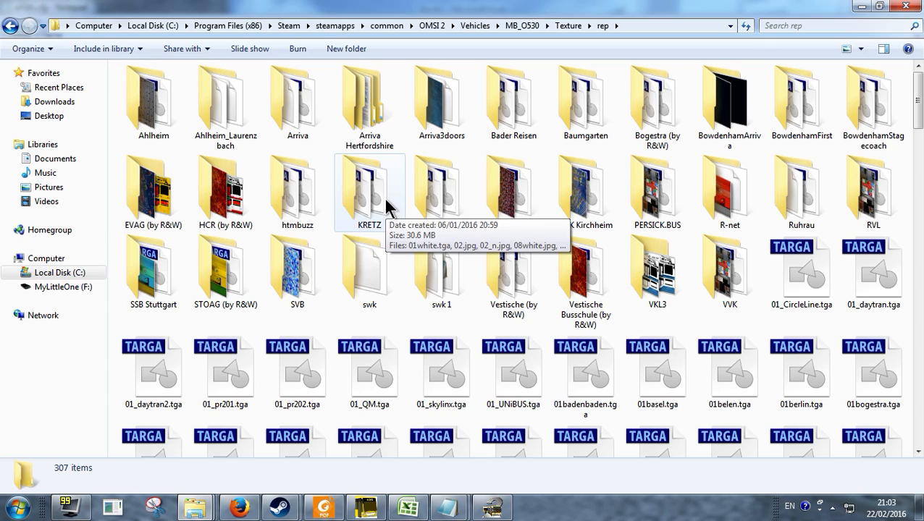
- Look through the RVL repaint folder and the contents of RegiobusTirol.cti in the rep folder
{"action": "double_click", "coordinate": [873, 201]}
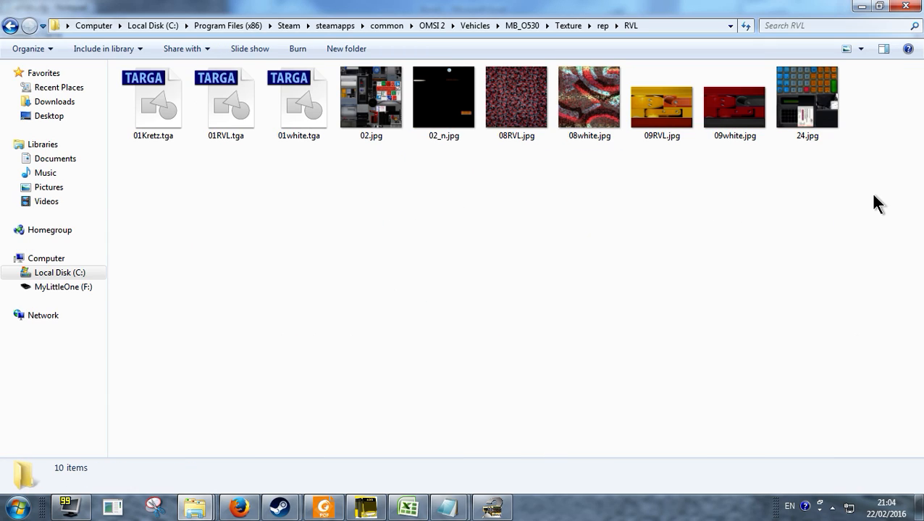
{"action": "left_click", "coordinate": [10, 25]}
{"action": "scroll", "coordinate": [251, 237], "scroll_direction": "down", "scroll_amount": 15}
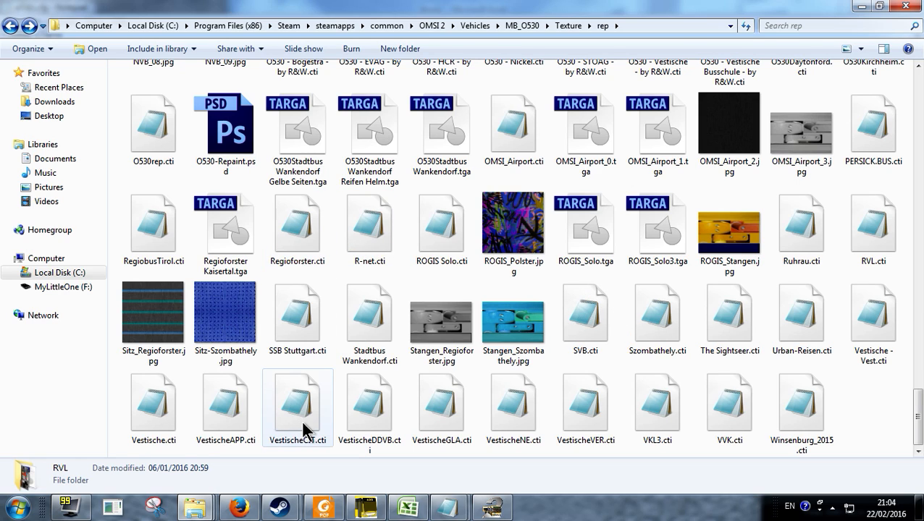
{"action": "double_click", "coordinate": [168, 235]}
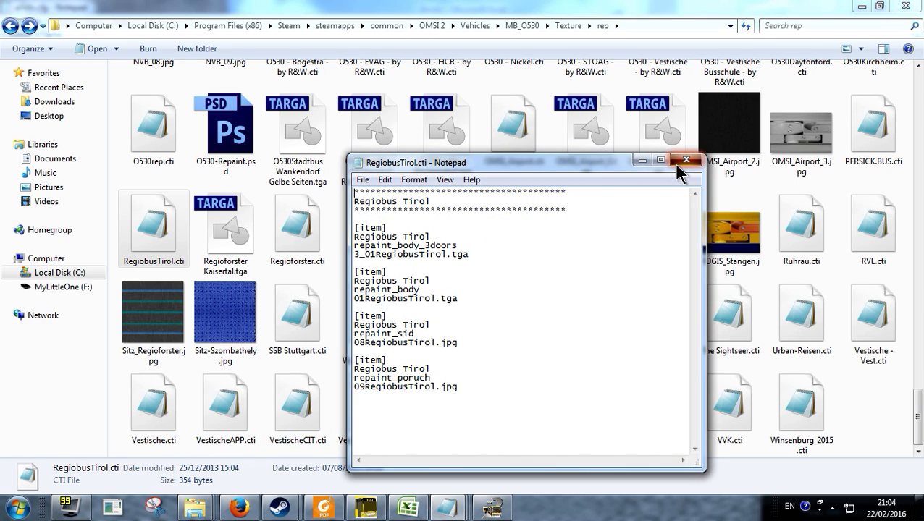
{"action": "left_click", "coordinate": [687, 159]}
{"action": "mouse_move", "coordinate": [447, 507]}
{"action": "mouse_move", "coordinate": [485, 436]}
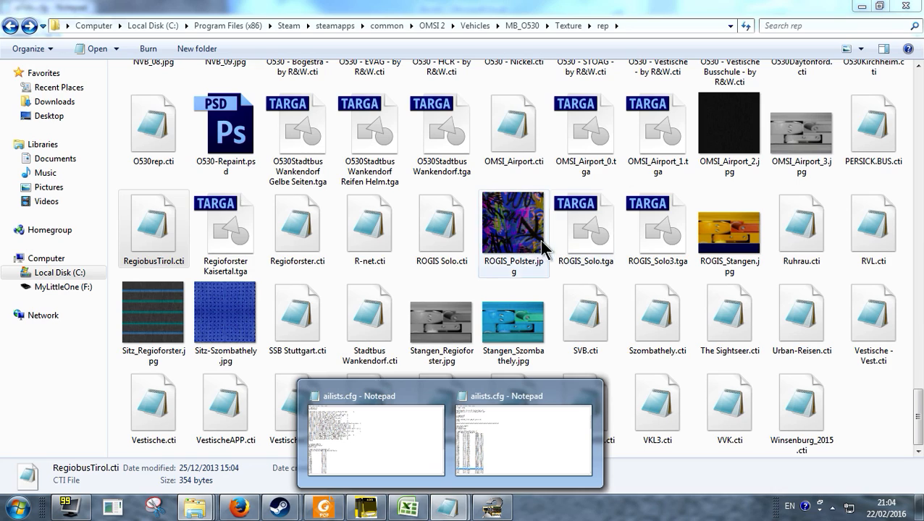
- Open ROGIS Solo.cti, examine the repaint name under its [item] entries, and close the file
{"action": "left_click", "coordinate": [513, 223]}
{"action": "double_click", "coordinate": [442, 224]}
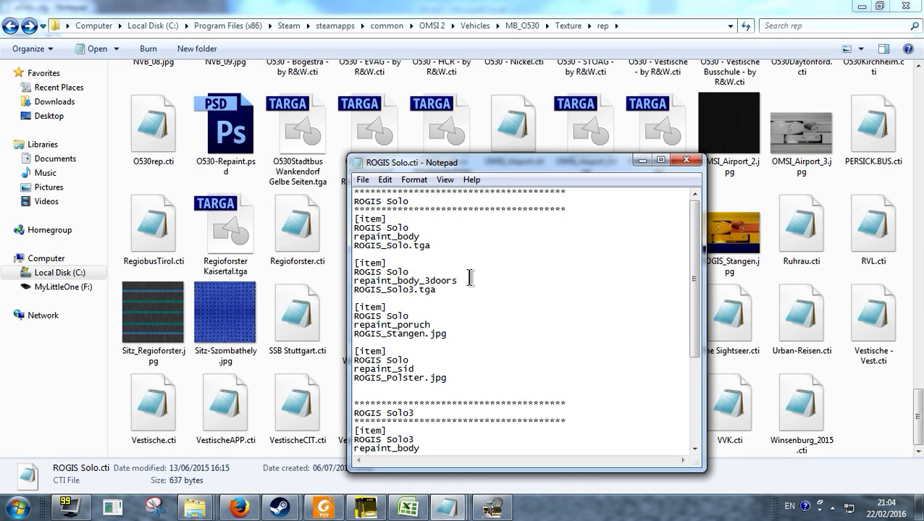
{"action": "scroll", "coordinate": [437, 316], "scroll_direction": "down", "scroll_amount": 5}
{"action": "scroll", "coordinate": [437, 316], "scroll_direction": "up", "scroll_amount": 5}
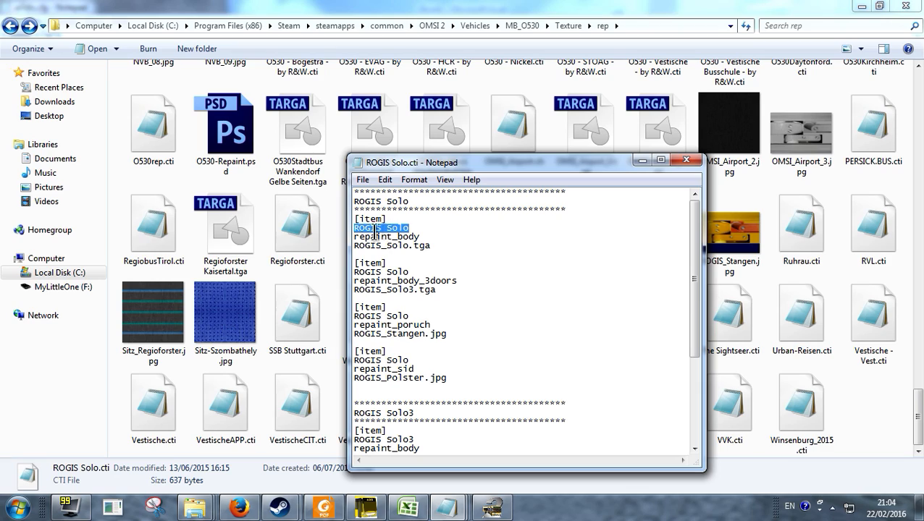
{"action": "left_click", "coordinate": [685, 160]}
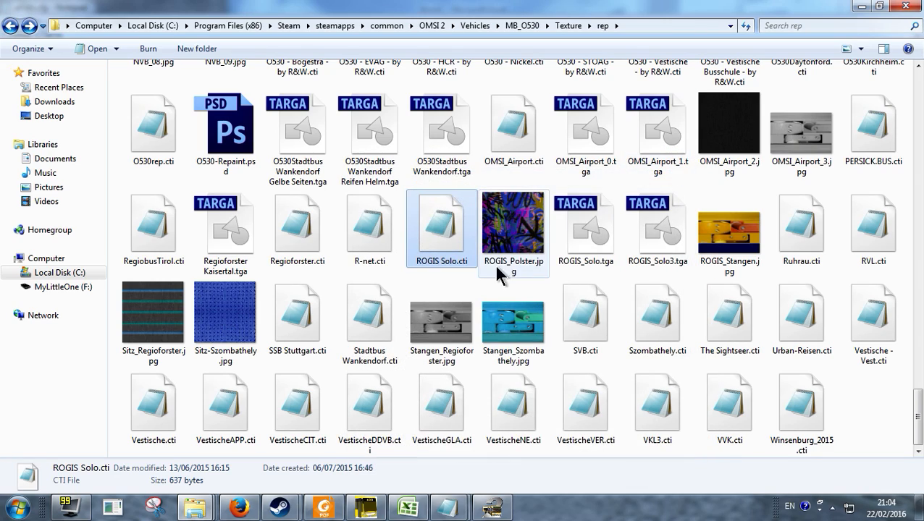
- Find Arriva.cti in the rep folder, open it to check its repaint name, and close it
{"action": "scroll", "coordinate": [457, 304], "scroll_direction": "up", "scroll_amount": 15}
{"action": "scroll", "coordinate": [458, 305], "scroll_direction": "down", "scroll_amount": 3}
{"action": "scroll", "coordinate": [458, 305], "scroll_direction": "down", "scroll_amount": 10}
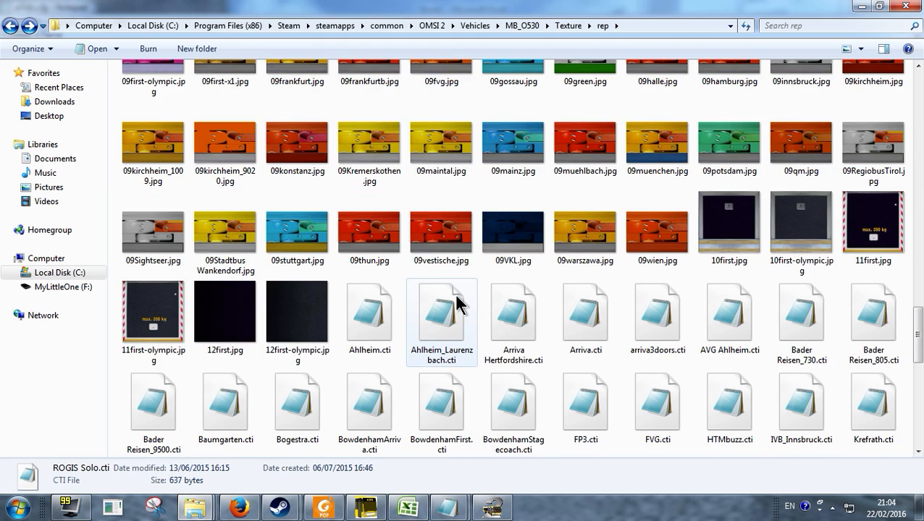
{"action": "double_click", "coordinate": [587, 308]}
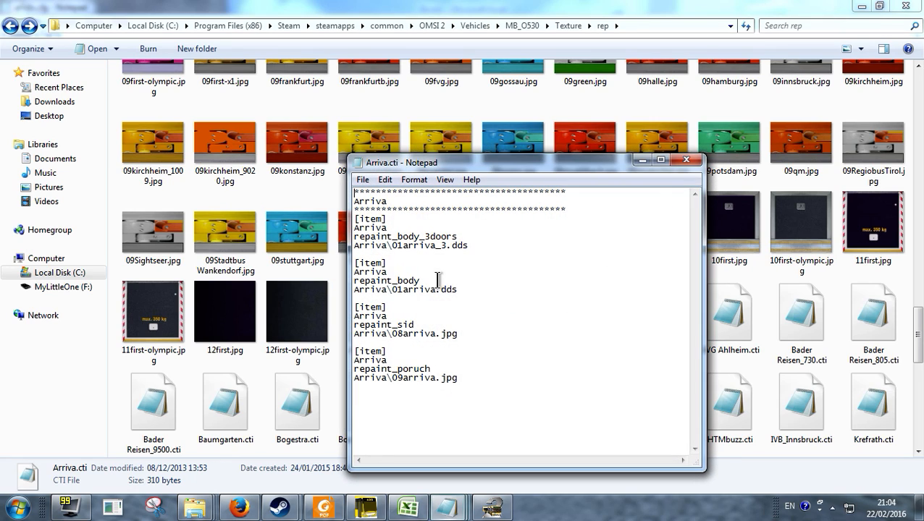
{"action": "left_click", "coordinate": [681, 161]}
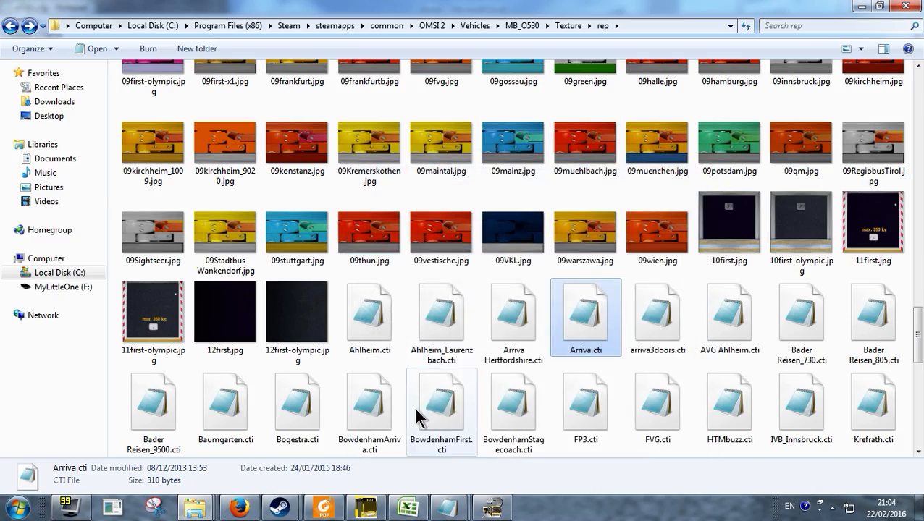
- Switch to OMSI 2 and move the free camera along the street to inspect the blue Arriva AI double-deckers
{"action": "left_click", "coordinate": [483, 514]}
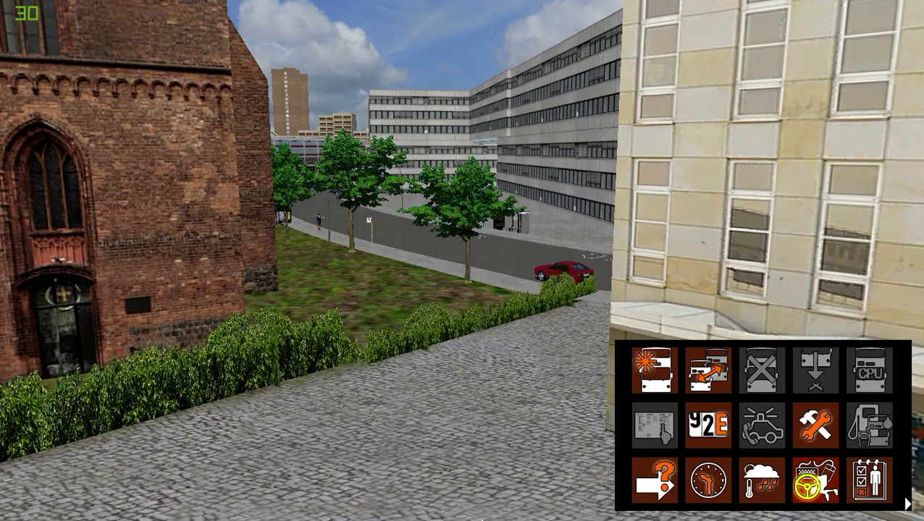
{"action": "left_click_drag", "start_coordinate": [471, 346], "coordinate": [598, 239]}
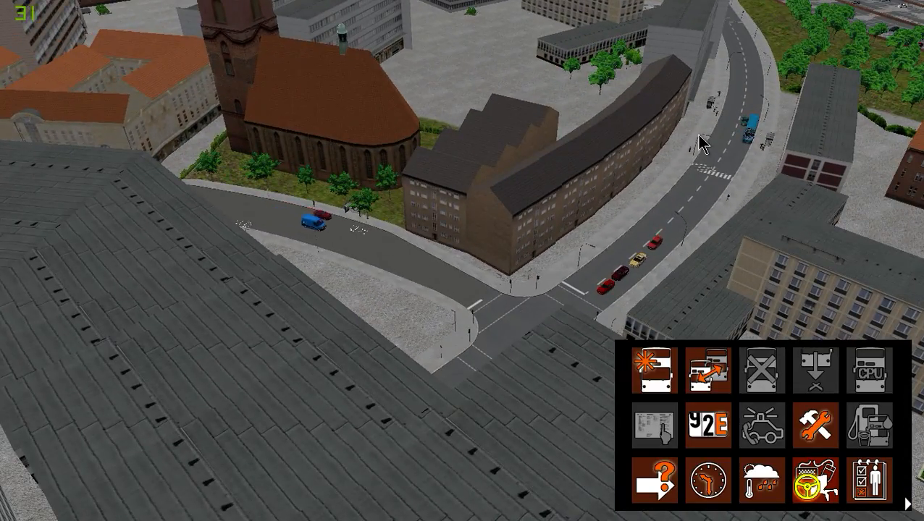
{"action": "left_click_drag", "start_coordinate": [699, 138], "coordinate": [496, 336]}
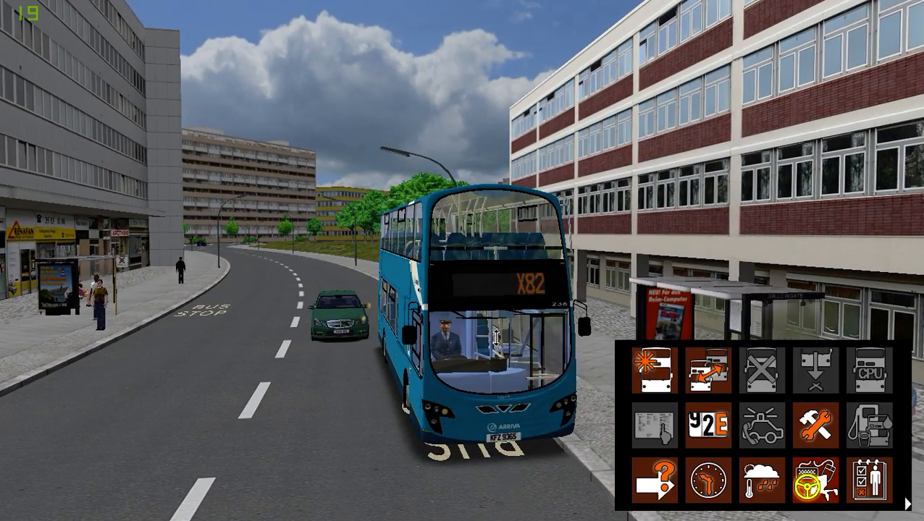
{"action": "left_click_drag", "start_coordinate": [498, 239], "coordinate": [475, 299]}
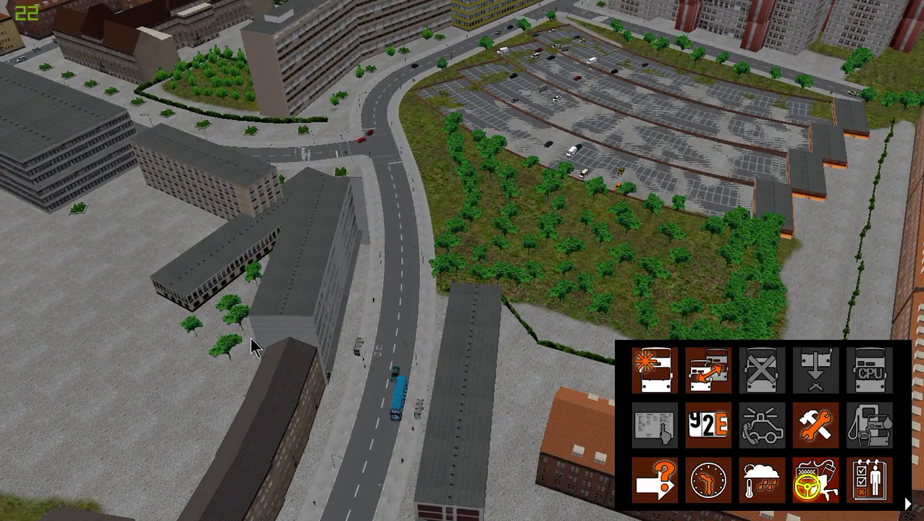
{"action": "left_click_drag", "start_coordinate": [252, 339], "coordinate": [403, 389]}
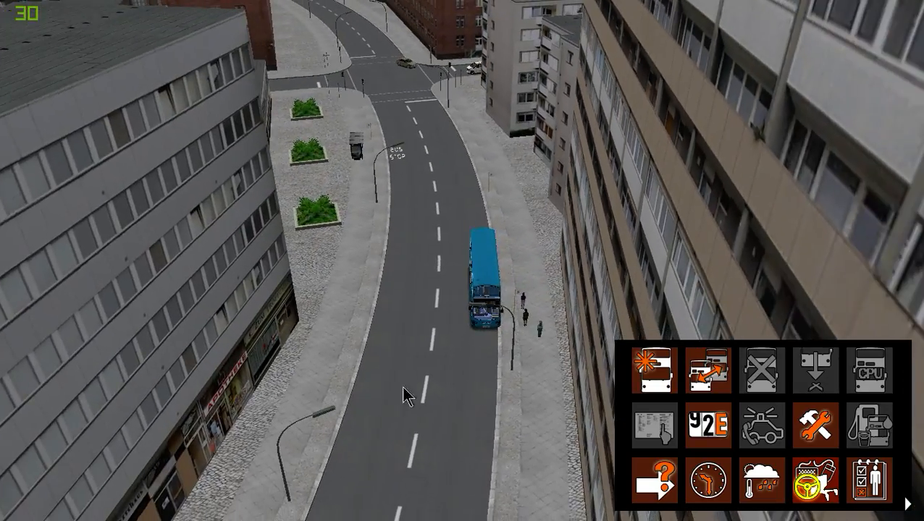
- Fly the free camera over the surrounding streets and junctions to look for more AI buses
{"action": "left_click_drag", "start_coordinate": [448, 342], "coordinate": [491, 133]}
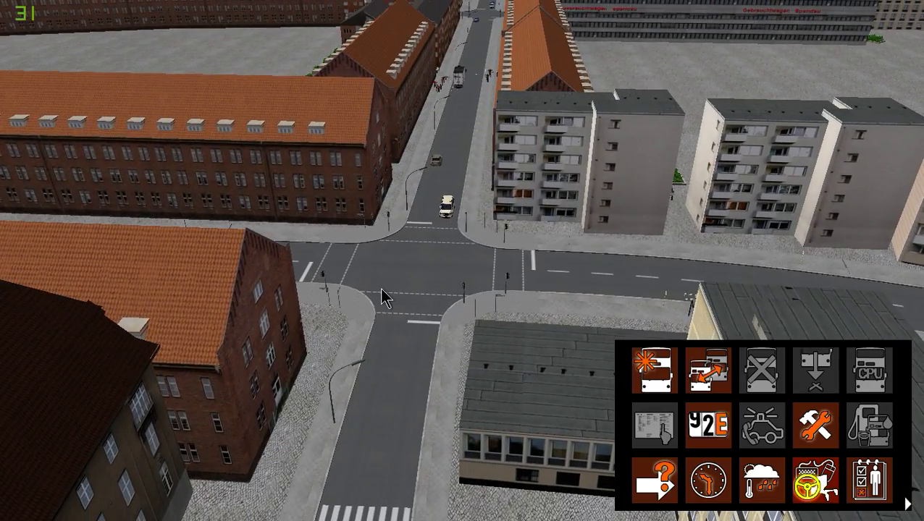
{"action": "left_click_drag", "start_coordinate": [382, 290], "coordinate": [269, 292]}
{"action": "key", "text": "Up"}
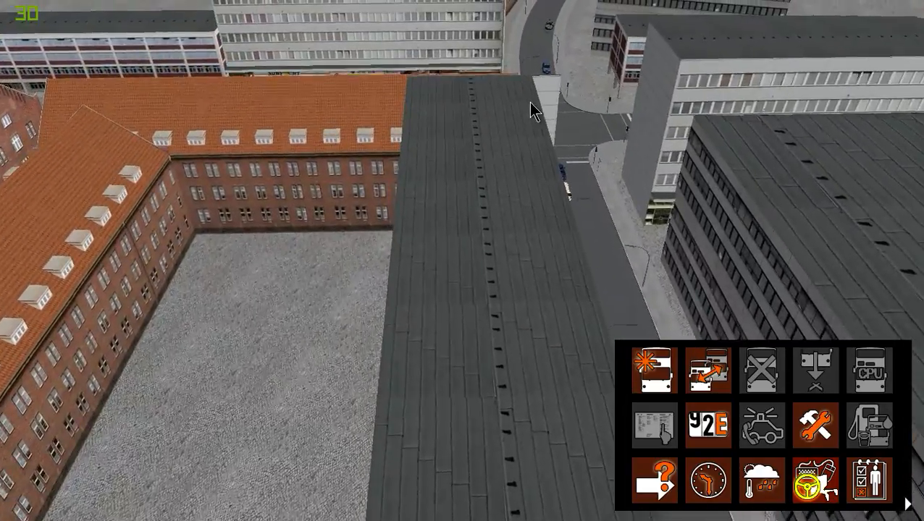
{"action": "left_click_drag", "start_coordinate": [523, 127], "coordinate": [622, 89]}
{"action": "key", "text": "Up"}
{"action": "middle_click", "coordinate": [621, 86]}
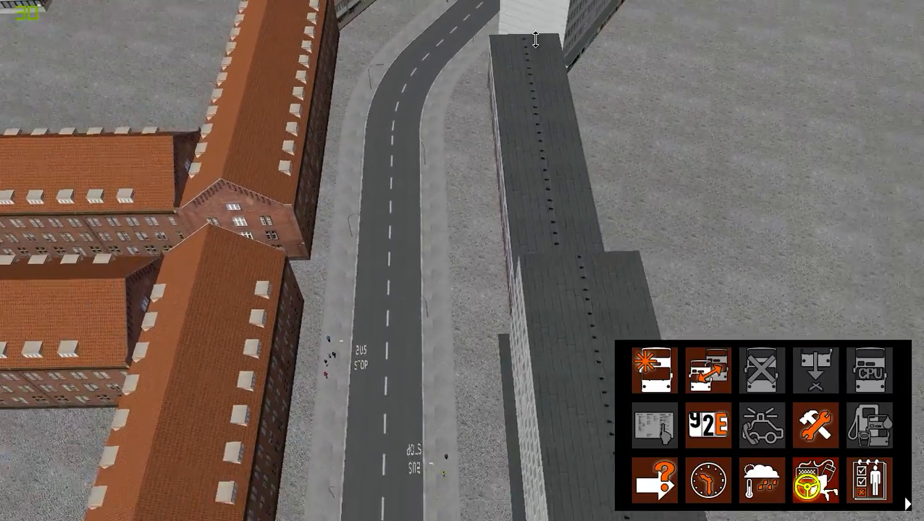
{"action": "middle_click", "coordinate": [534, 32]}
{"action": "middle_click", "coordinate": [533, 31]}
{"action": "middle_click", "coordinate": [583, 60]}
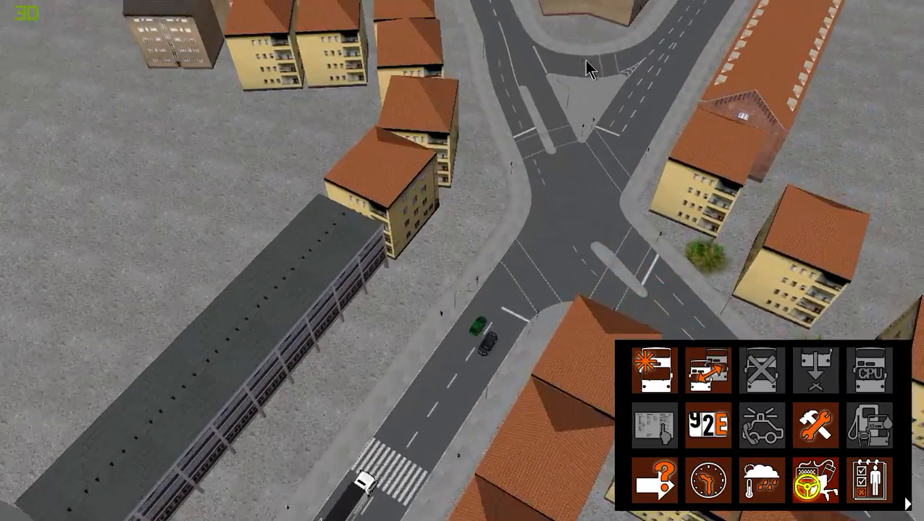
{"action": "middle_click", "coordinate": [505, 60]}
{"action": "middle_click", "coordinate": [366, 93]}
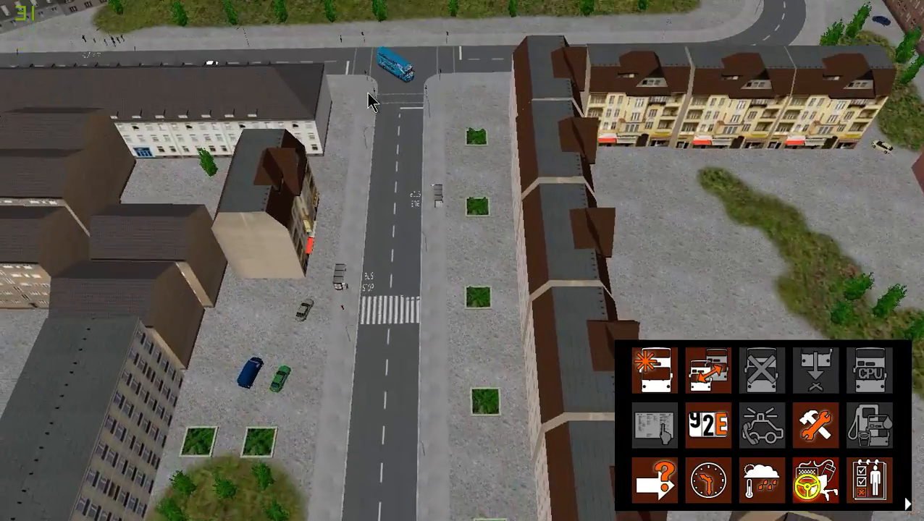
{"action": "key", "text": "F2"}
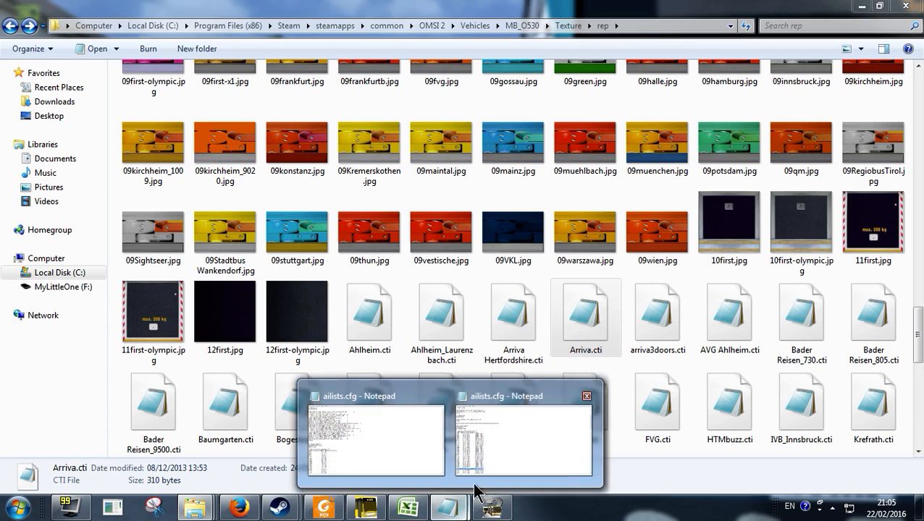
- Switch to Städtedreieck's ailists.cfg in Notepad and highlight the vehicles\MB_O530\MB_O530.bus path and its MB_O530 folder part
{"action": "left_click", "coordinate": [518, 427]}
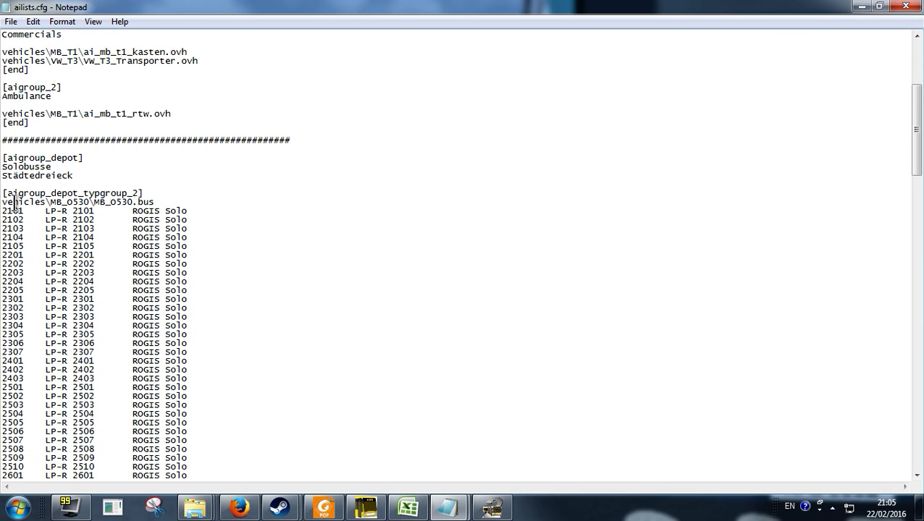
{"action": "left_click", "coordinate": [158, 201]}
{"action": "key", "text": "shift+Home"}
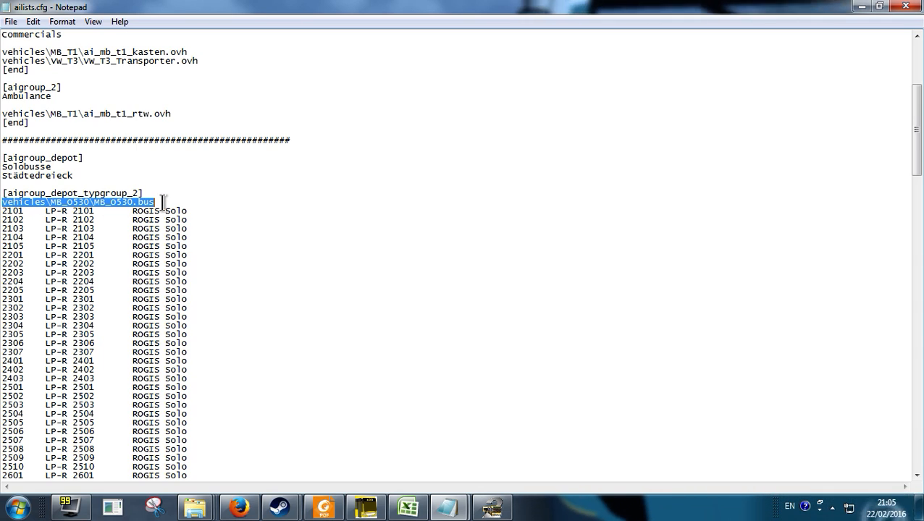
{"action": "left_click", "coordinate": [170, 199]}
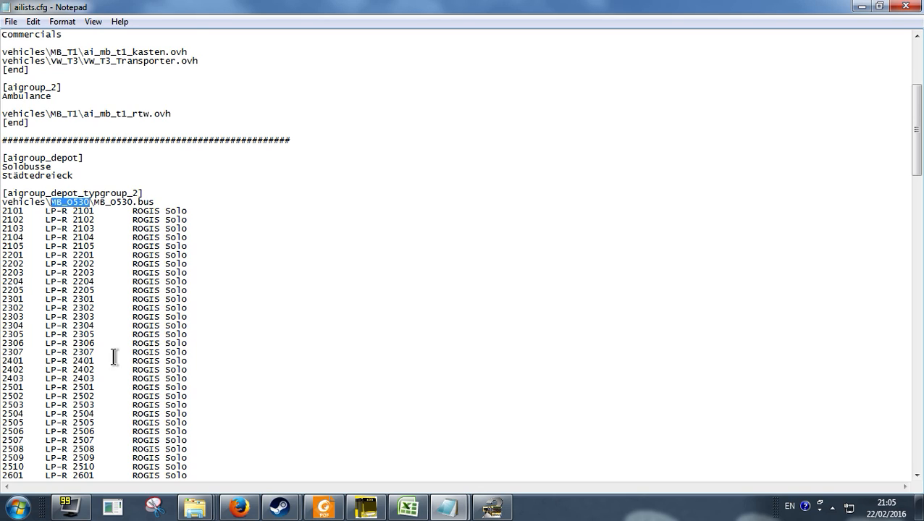
- Switch to Windows Explorer, find the MB_O530 folder in Vehicles, and compare its name with the bus path in Städtedreieck's ailists.cfg in Notepad
{"action": "mouse_move", "coordinate": [196, 512]}
{"action": "left_click", "coordinate": [154, 457]}
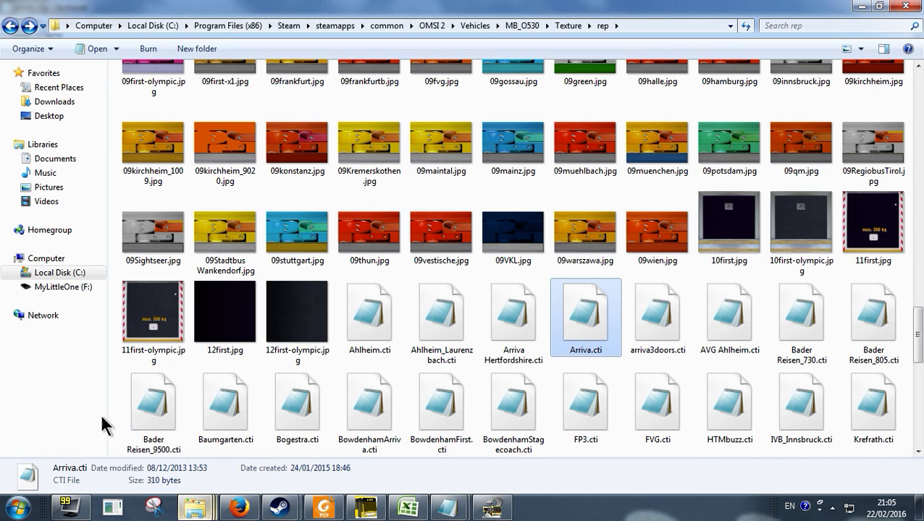
{"action": "left_click", "coordinate": [10, 27]}
{"action": "left_click", "coordinate": [10, 27]}
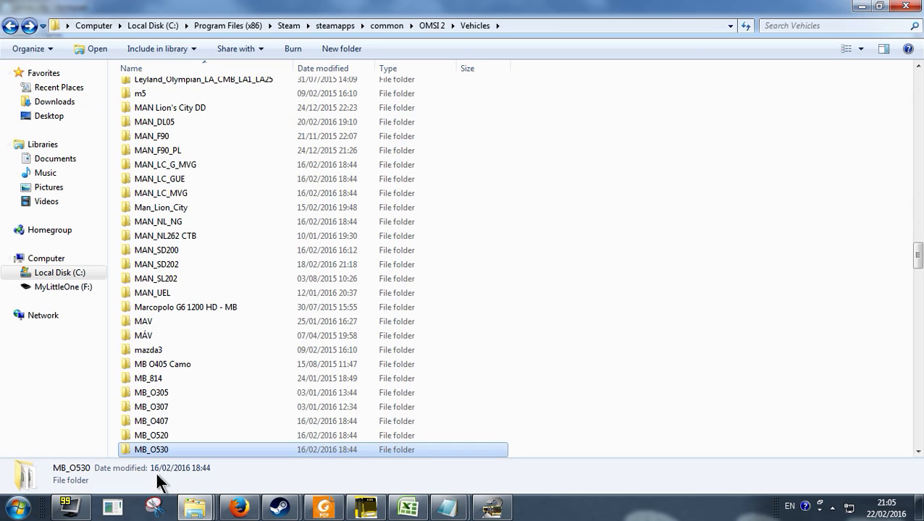
{"action": "scroll", "coordinate": [152, 428], "scroll_direction": "down", "scroll_amount": 1}
{"action": "right_click", "coordinate": [154, 403]}
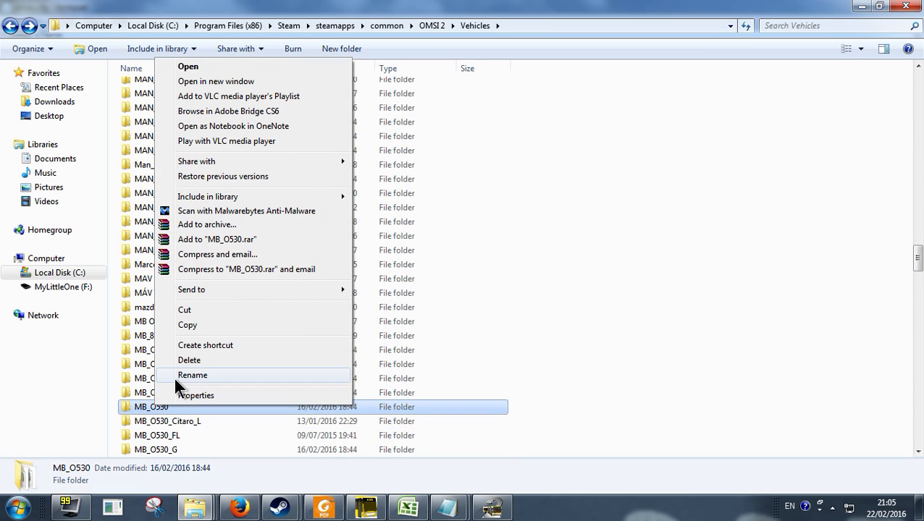
{"action": "left_click", "coordinate": [174, 375]}
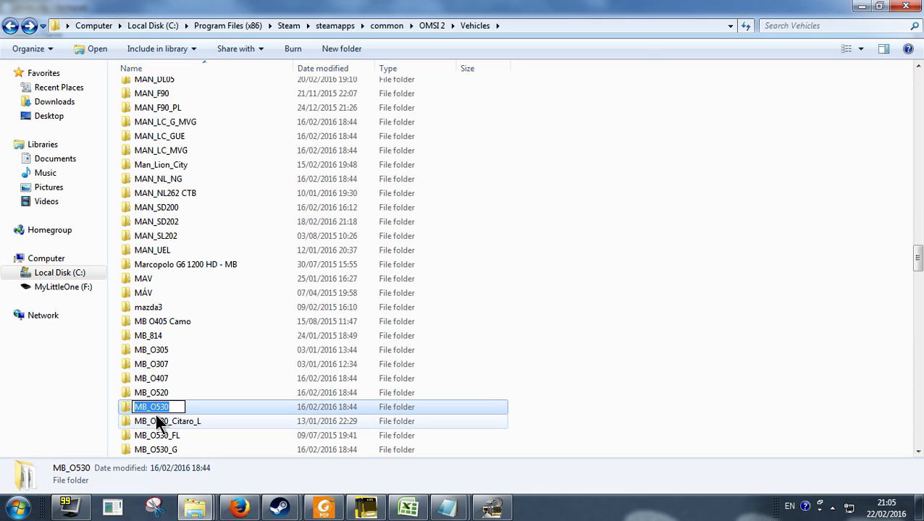
{"action": "left_click", "coordinate": [161, 395]}
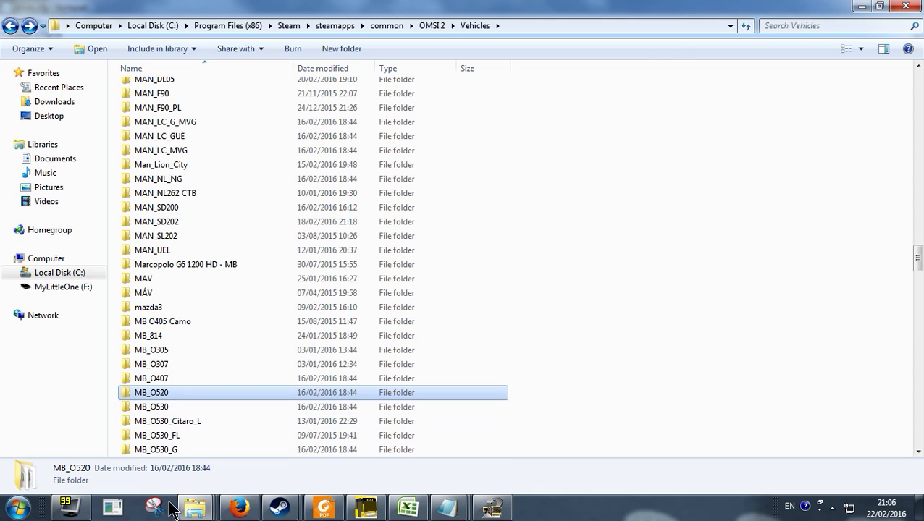
{"action": "mouse_move", "coordinate": [445, 507]}
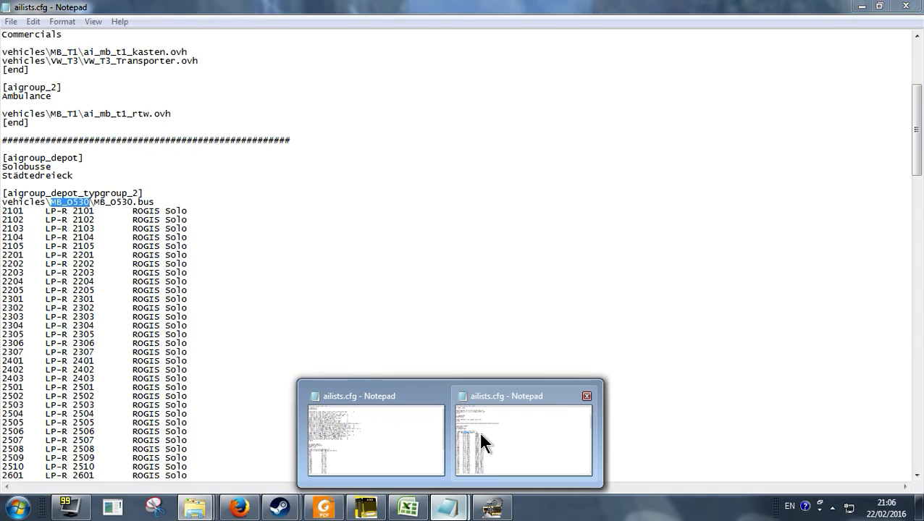
{"action": "left_click", "coordinate": [478, 429]}
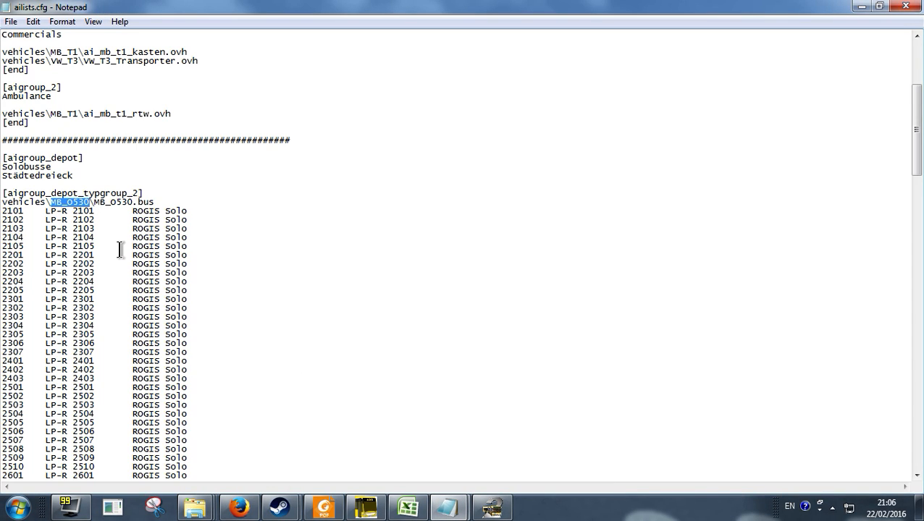
- Switch to Windows Explorer, locate MB_O530.bus inside the MB_O530 vehicle folder, and go back to the main OMSI 2 folder
{"action": "mouse_move", "coordinate": [203, 513]}
{"action": "left_click", "coordinate": [120, 449]}
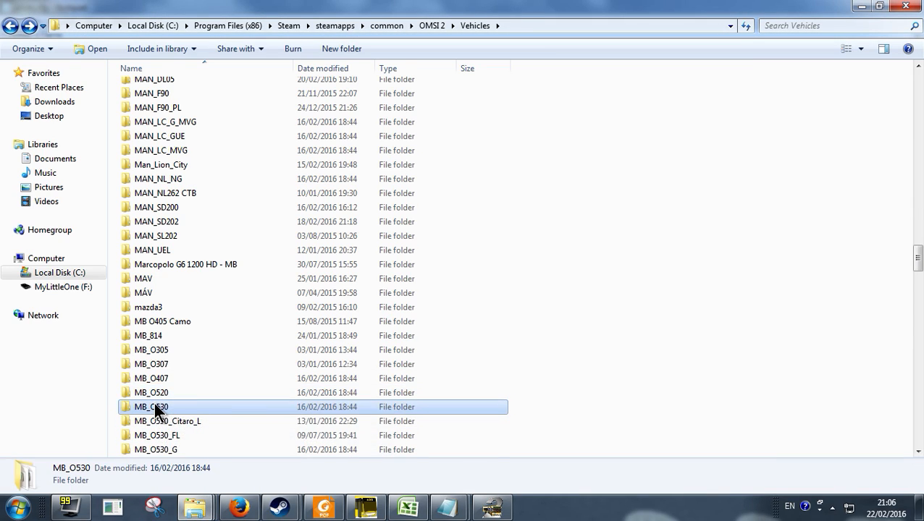
{"action": "double_click", "coordinate": [153, 404]}
{"action": "scroll", "coordinate": [170, 384], "scroll_direction": "down", "scroll_amount": 14}
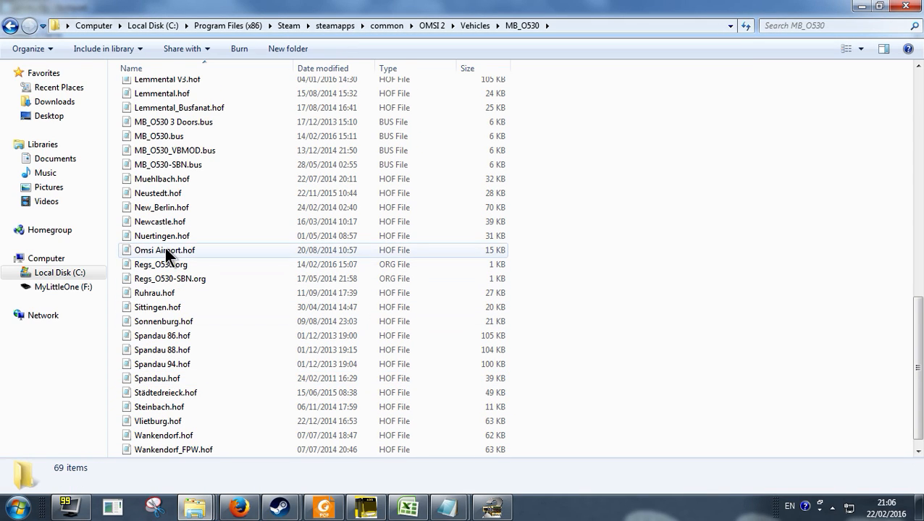
{"action": "left_click", "coordinate": [165, 139]}
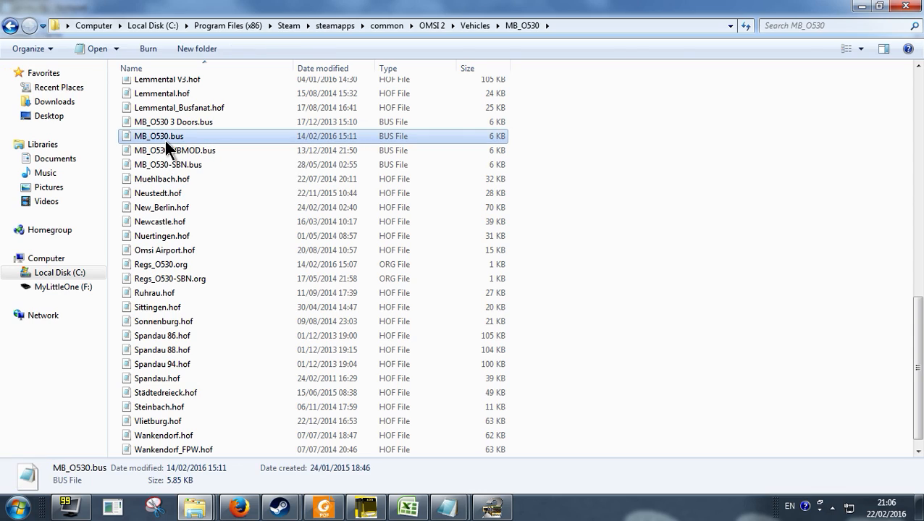
{"action": "left_click", "coordinate": [11, 26]}
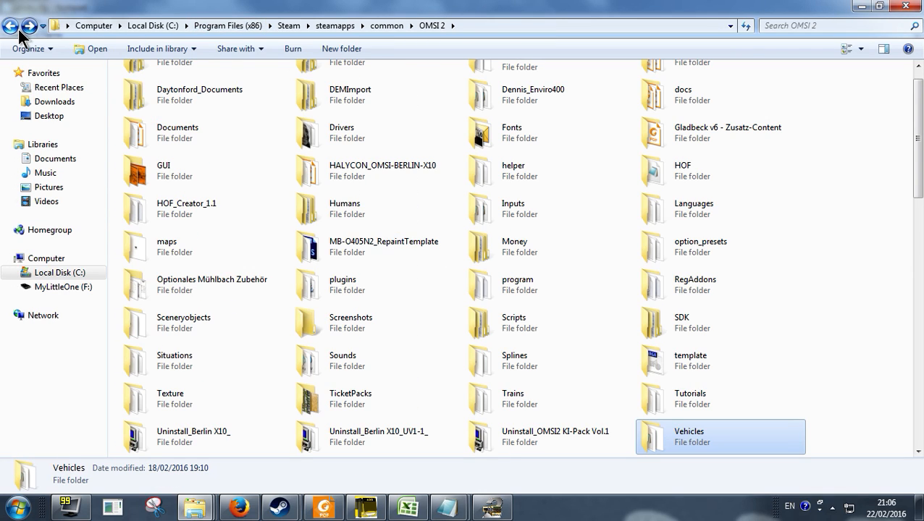
{"action": "left_click", "coordinate": [809, 214]}
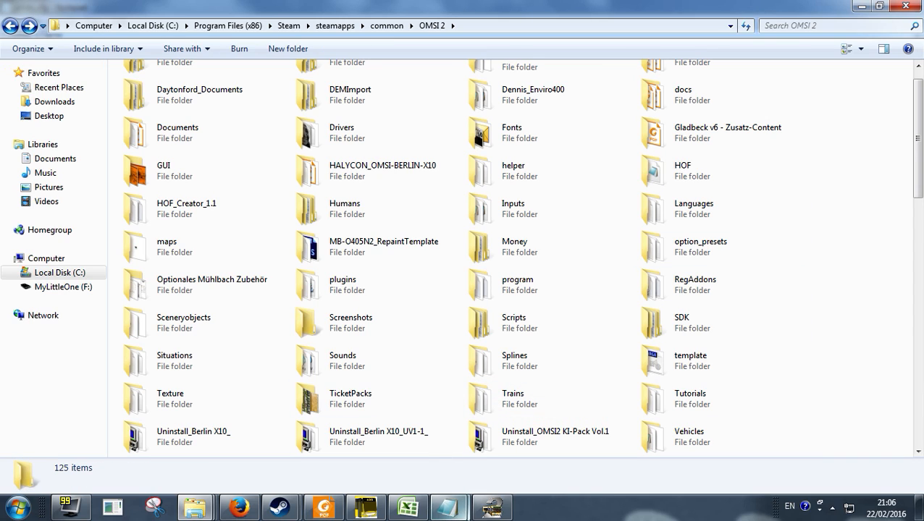
- Switch to the OMSI 2 game and swing the camera over the junction to look for AI buses
{"action": "mouse_move", "coordinate": [493, 507]}
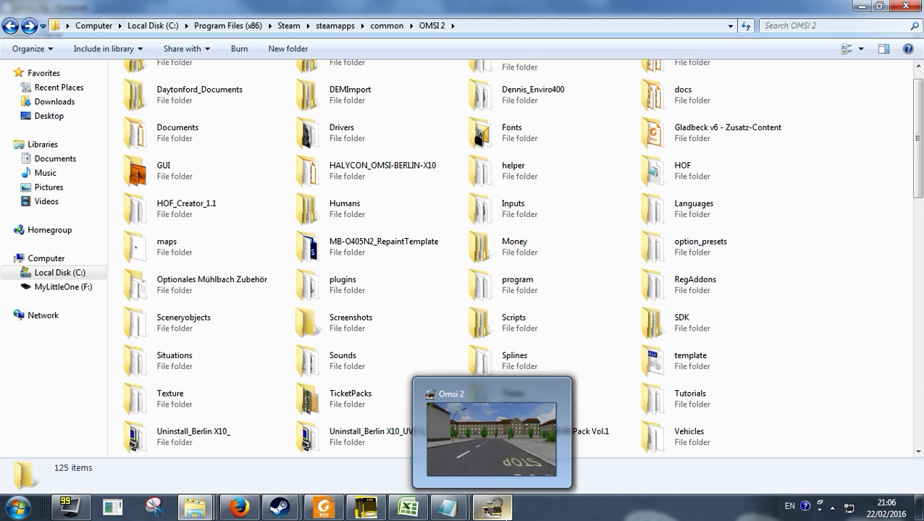
{"action": "left_click", "coordinate": [507, 471]}
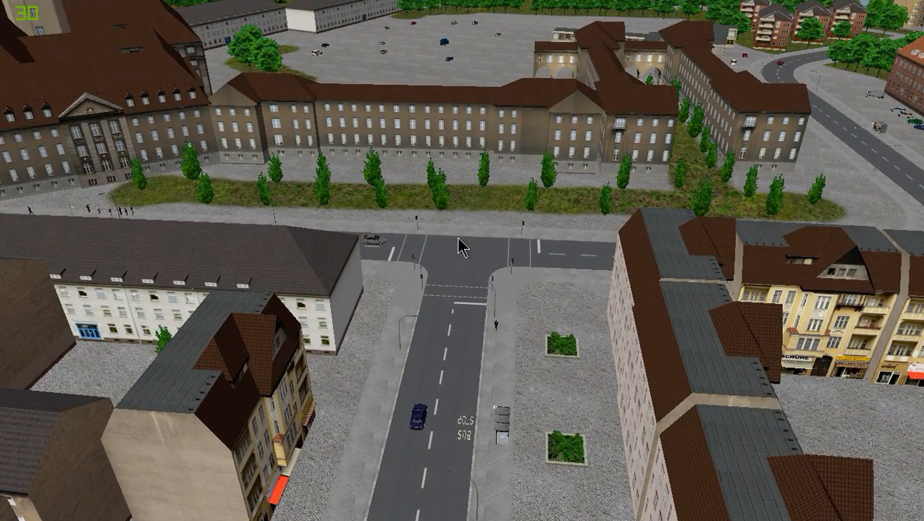
{"action": "left_click_drag", "start_coordinate": [501, 242], "coordinate": [446, 263]}
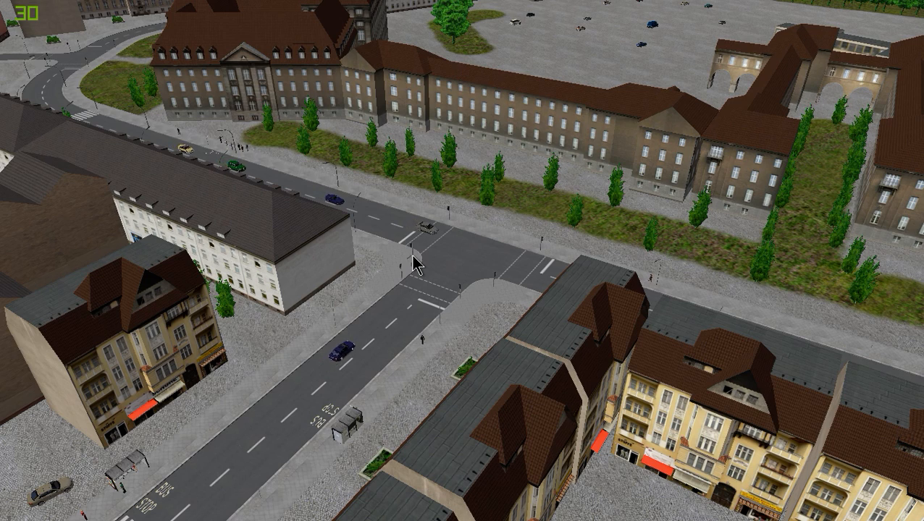